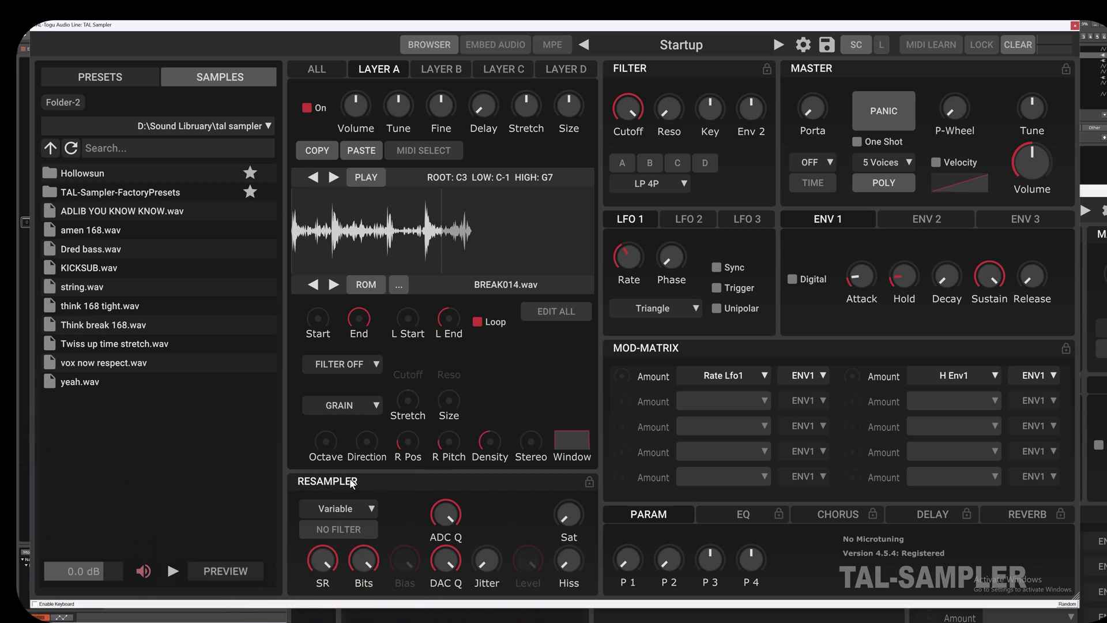
- Set the resampler mode to S 1000 and review the list of available modes
{"action": "left_click", "coordinate": [343, 503]}
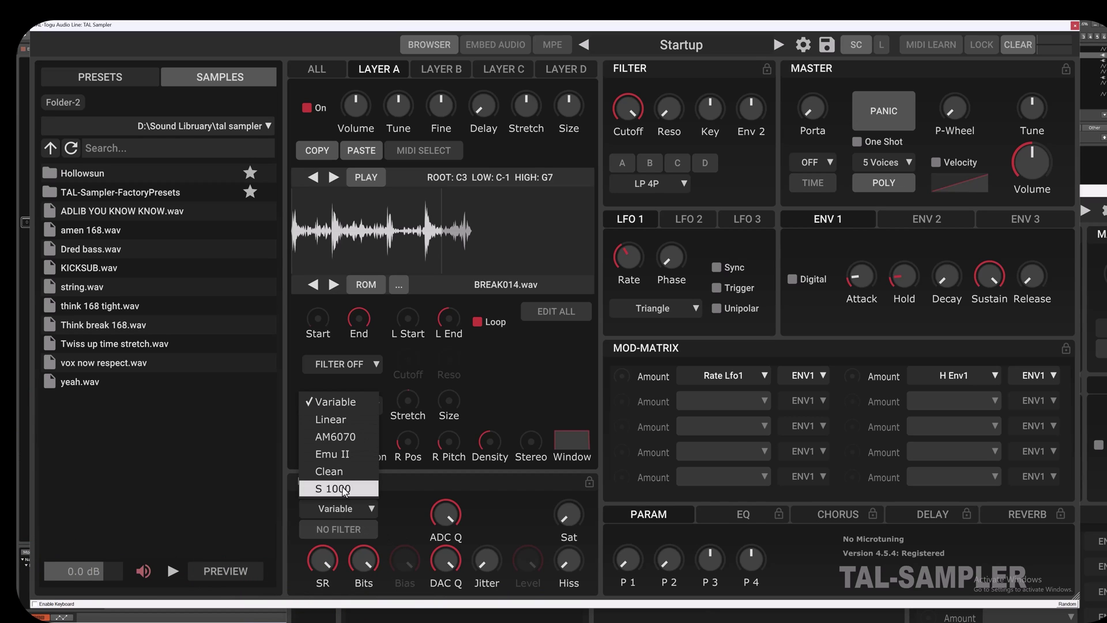
{"action": "left_click", "coordinate": [342, 489]}
{"action": "left_click", "coordinate": [344, 509]}
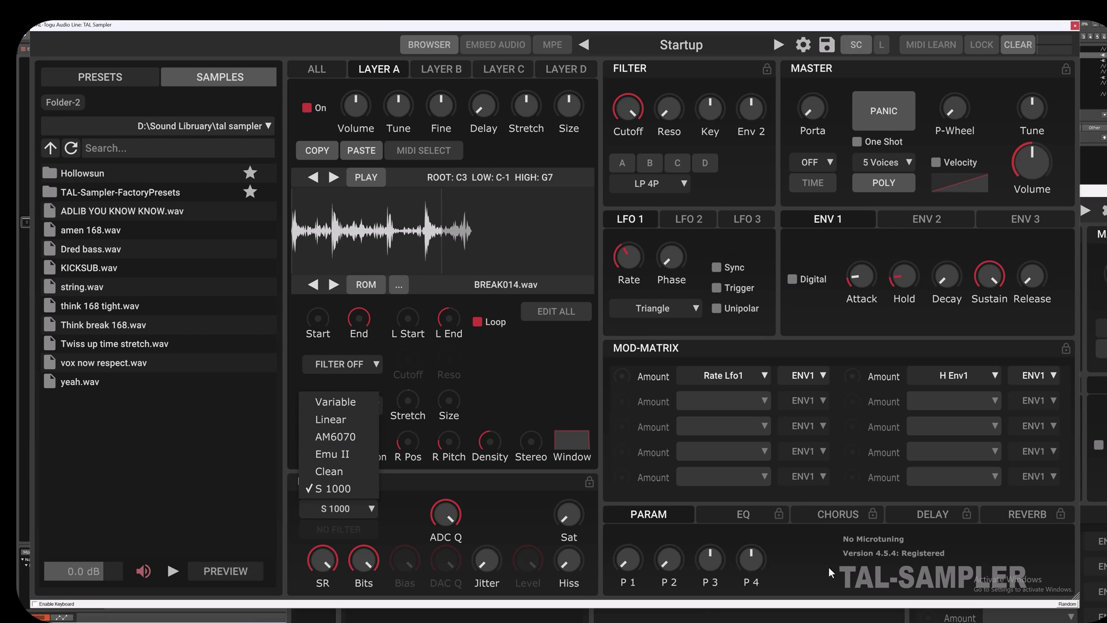
{"action": "left_click", "coordinate": [799, 564]}
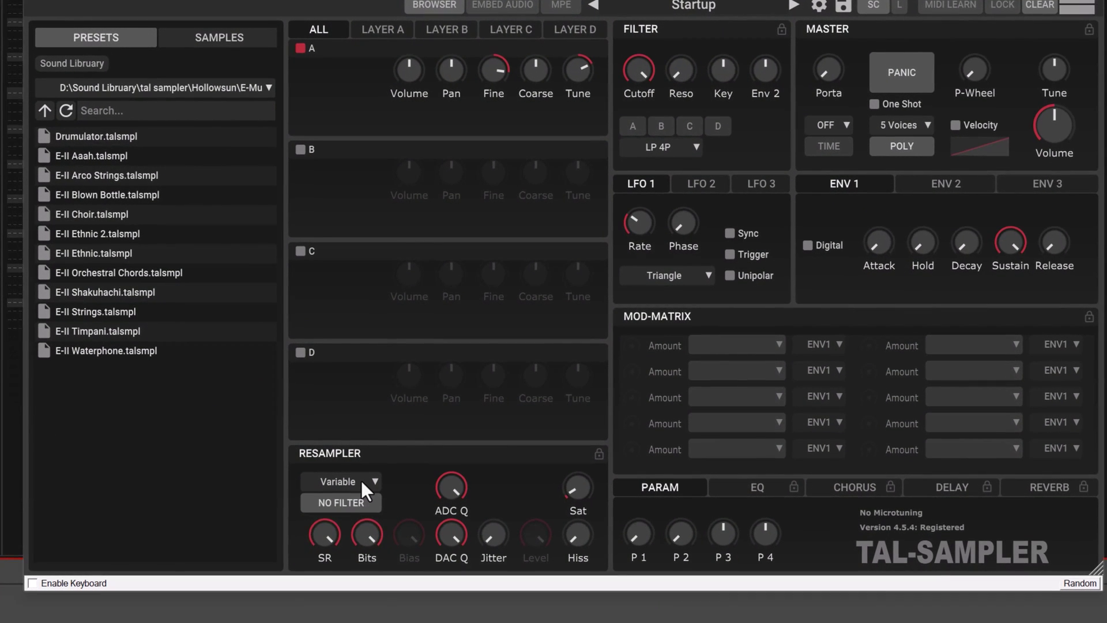
- Try the resampler's Linear mode on the E-Mu preset and switch it to AM6070
{"action": "left_click", "coordinate": [361, 480]}
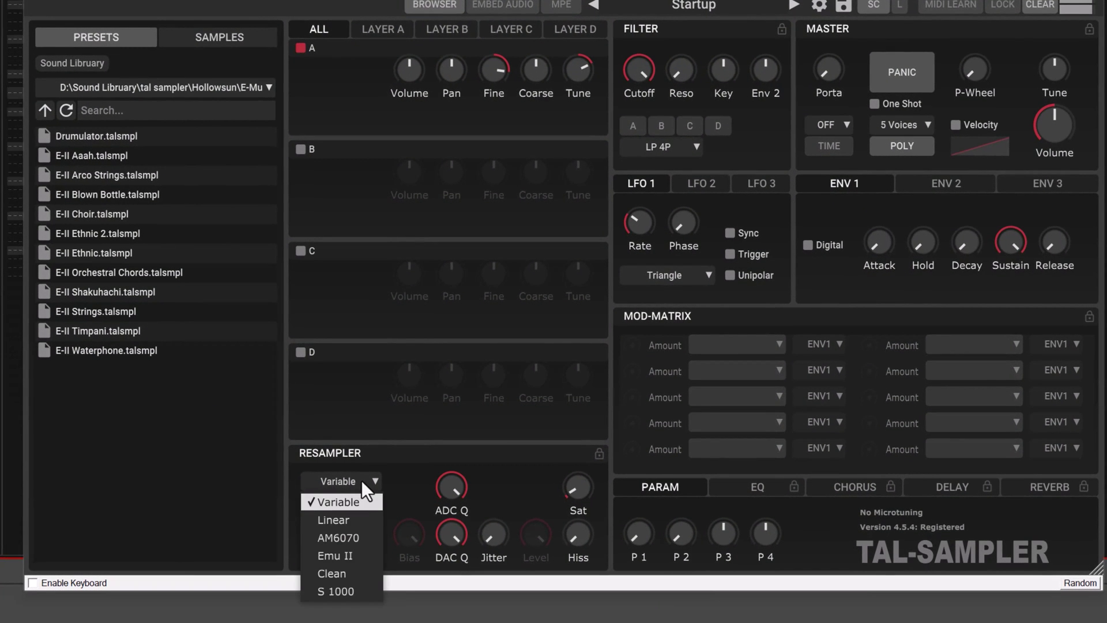
{"action": "left_click", "coordinate": [357, 521]}
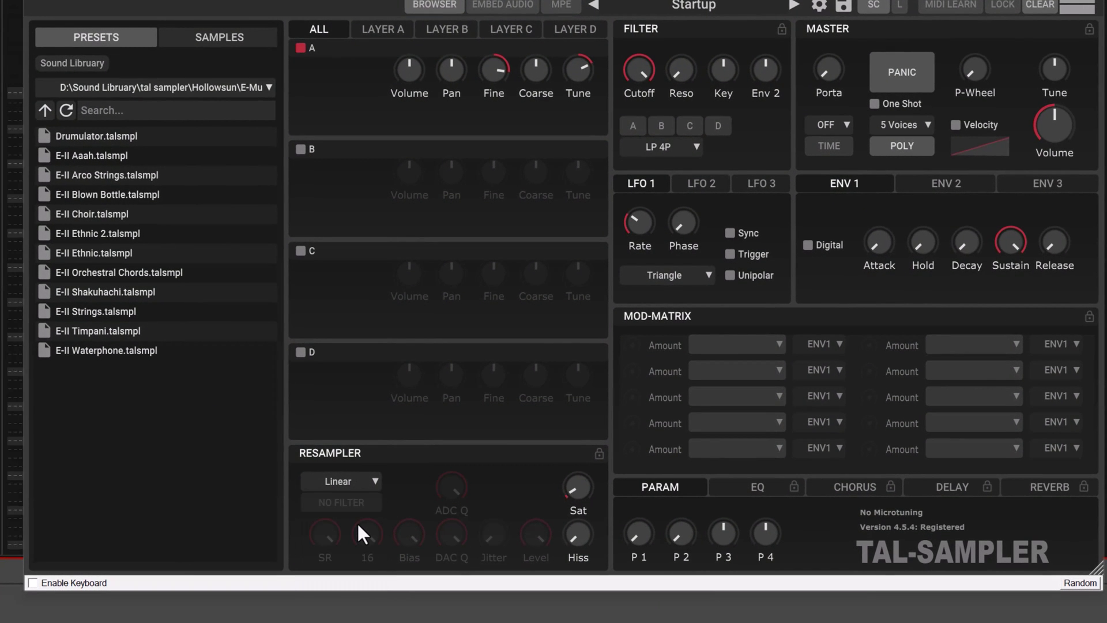
{"action": "left_click", "coordinate": [359, 481]}
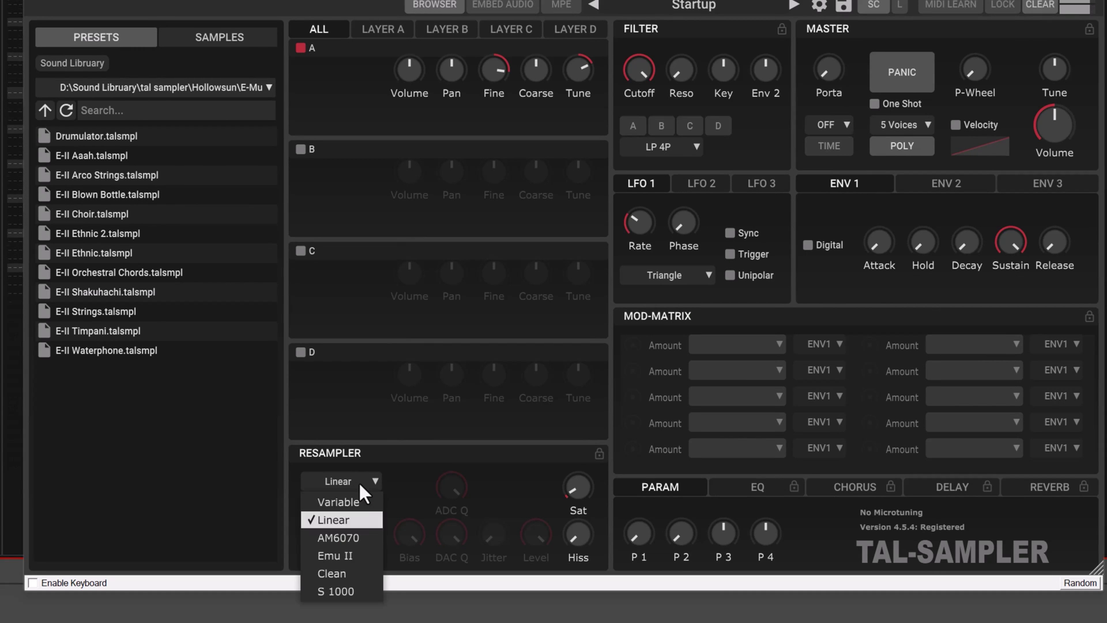
{"action": "left_click", "coordinate": [362, 537]}
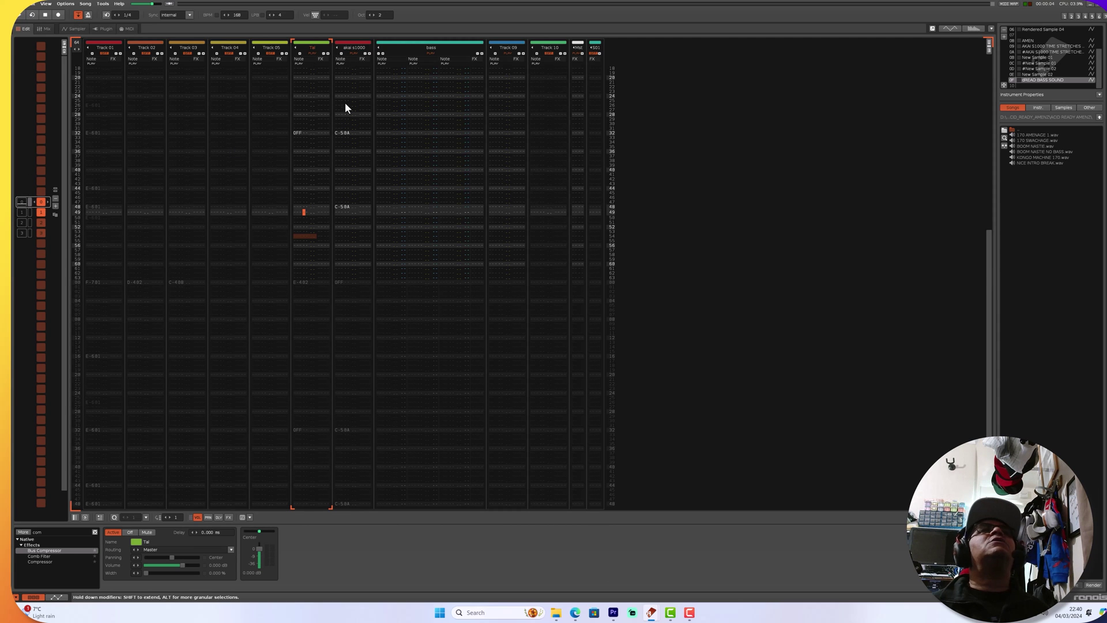
- Listen to the amen loop on the Tal track from the start of the pattern in Renoise
{"action": "scroll", "coordinate": [379, 164], "scroll_direction": "up", "scroll_amount": 10}
{"action": "left_click", "coordinate": [300, 180]}
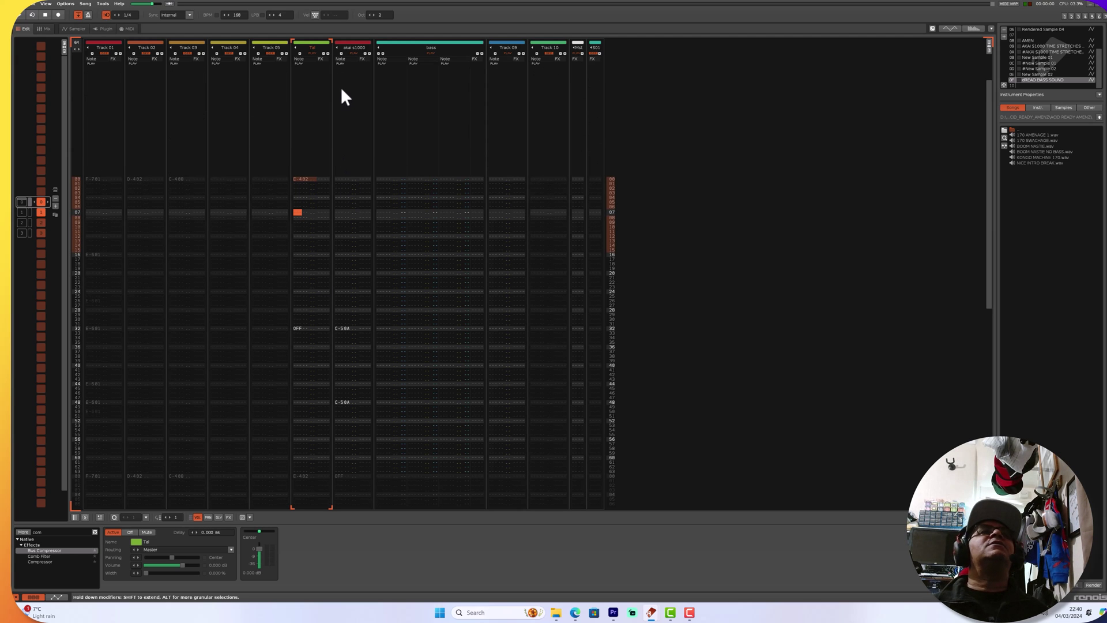
{"action": "left_click", "coordinate": [302, 186]}
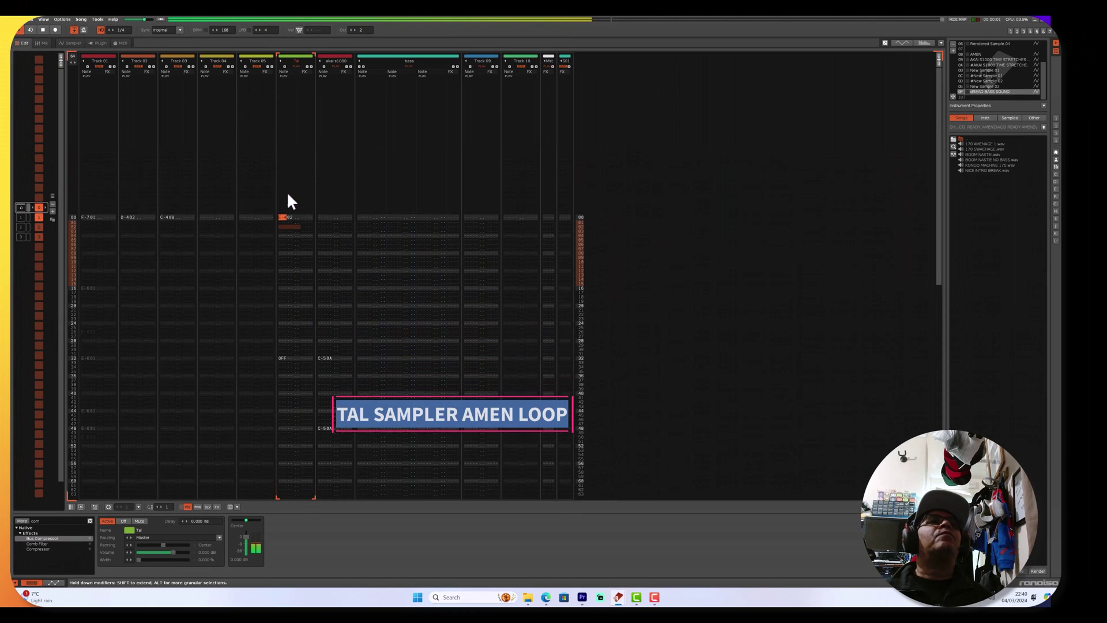
{"action": "key", "text": "space"}
- Move to the akai s1000 track and play its amen loop for comparison with the Tal track
{"action": "key", "text": "Right"}
{"action": "key", "text": "Down"}
{"action": "key", "text": "Down"}
{"action": "key", "text": "Down"}
{"action": "key", "text": "Down"}
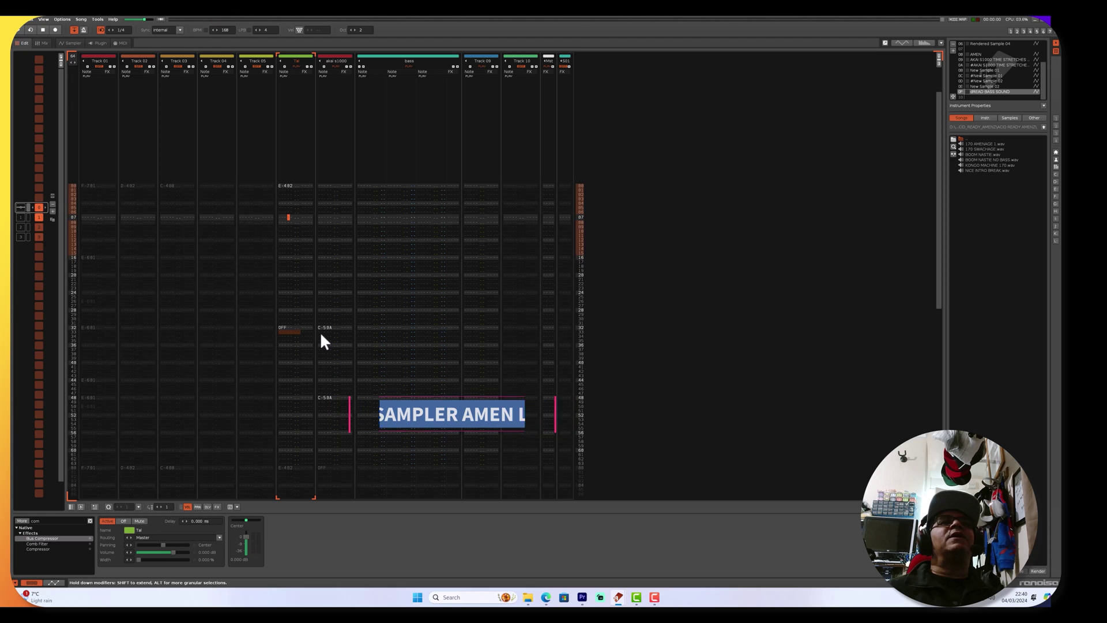
{"action": "key", "text": "Tab"}
{"action": "key", "text": "space"}
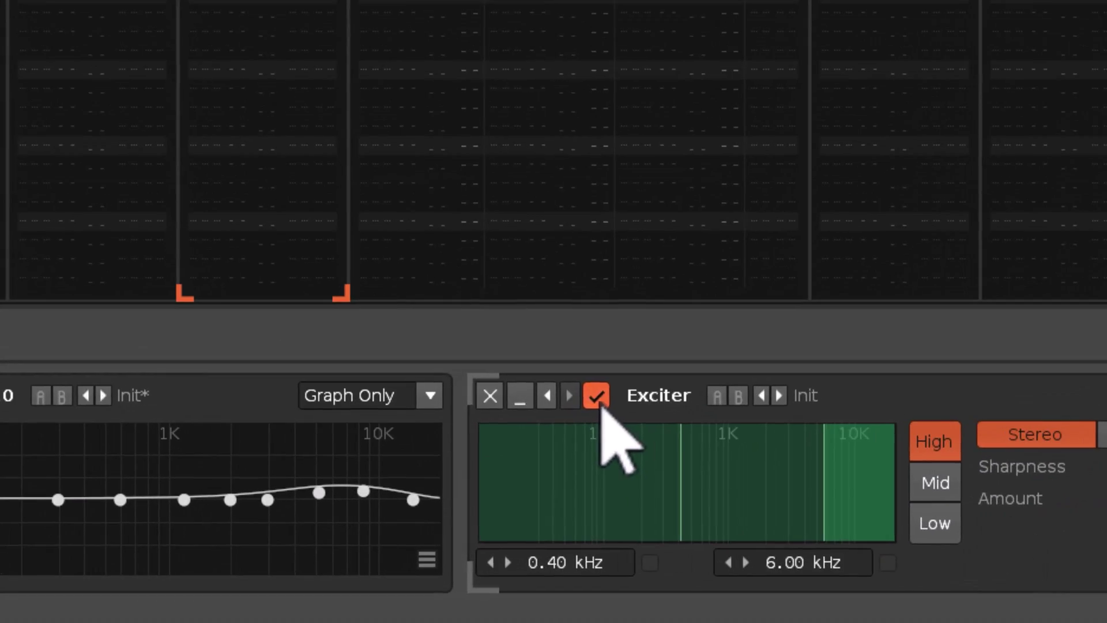
- Bypass the Exciter on the akai s1000 track and play its amen loop with block looping on, starting at line 32
{"action": "left_click", "coordinate": [413, 520]}
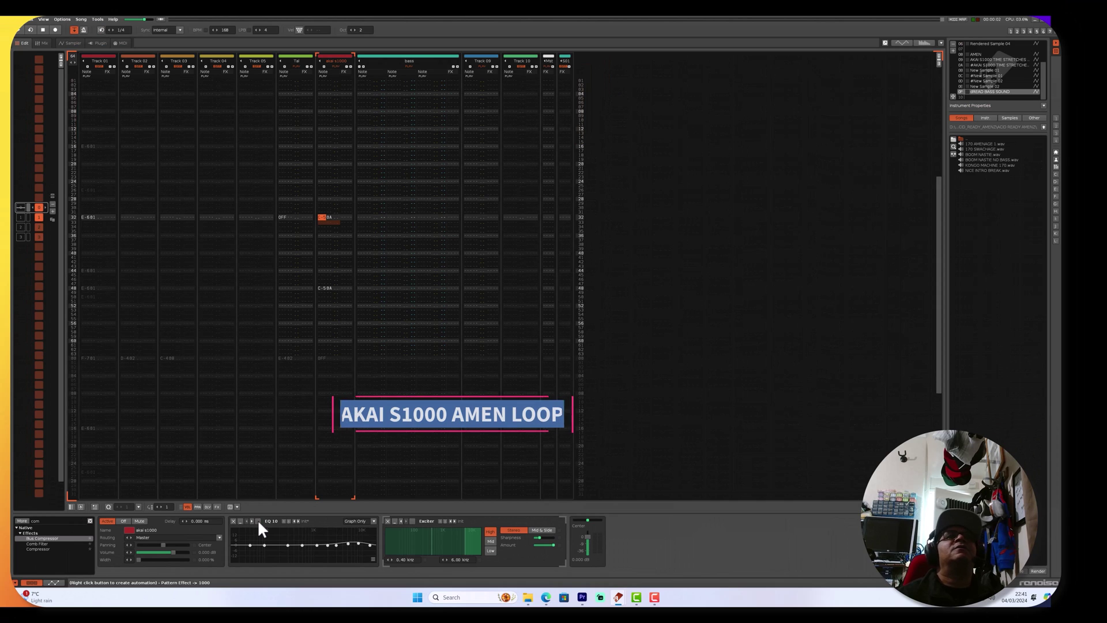
{"action": "left_click", "coordinate": [323, 260]}
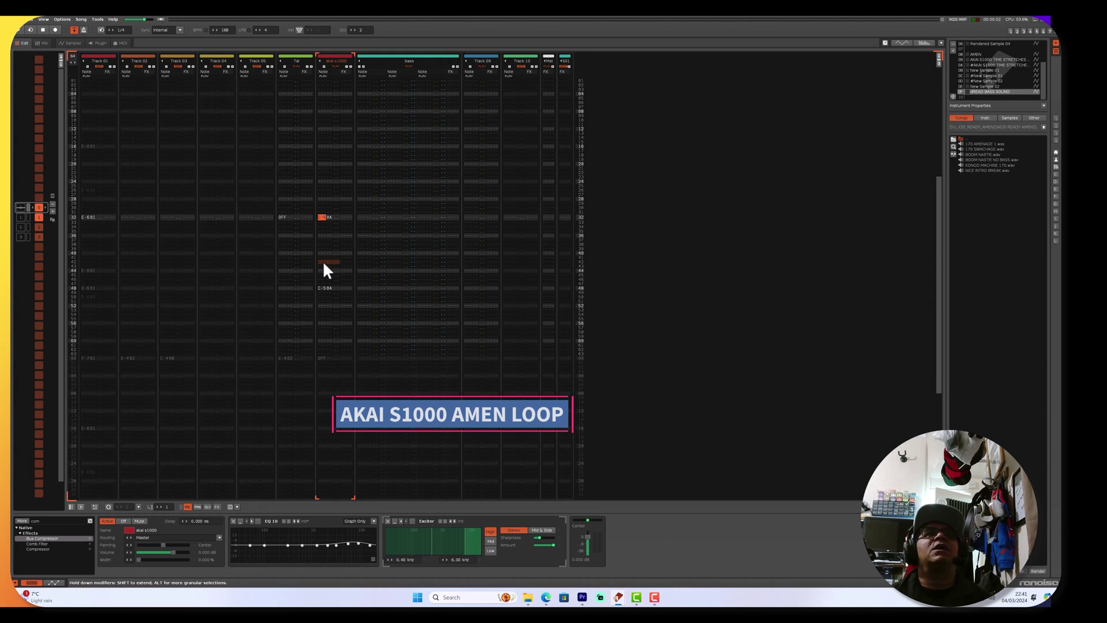
{"action": "key", "text": "ctrl+b"}
{"action": "key", "text": "space"}
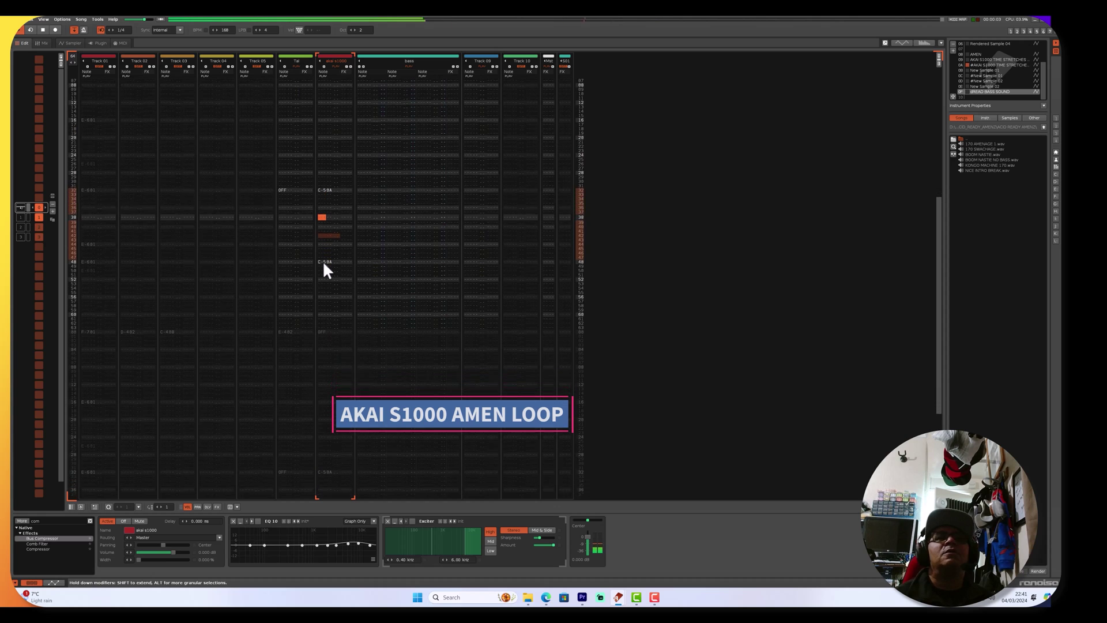
{"action": "key", "text": "space"}
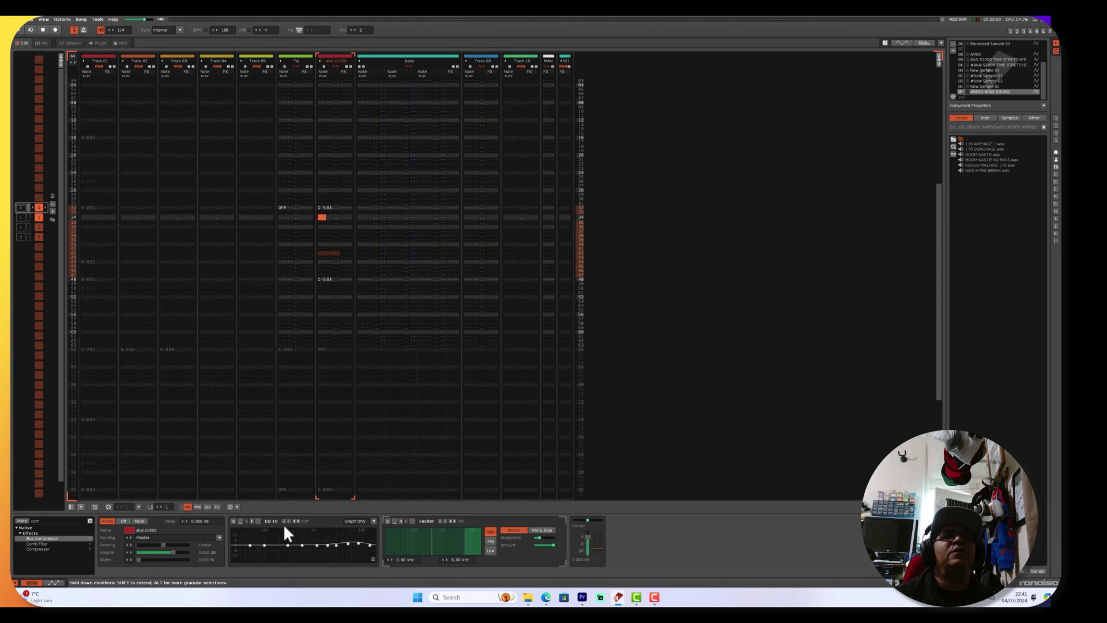
- Re-enable the Exciter on the akai s1000 track and compare the loop's playback with and without effects
{"action": "left_click", "coordinate": [411, 521]}
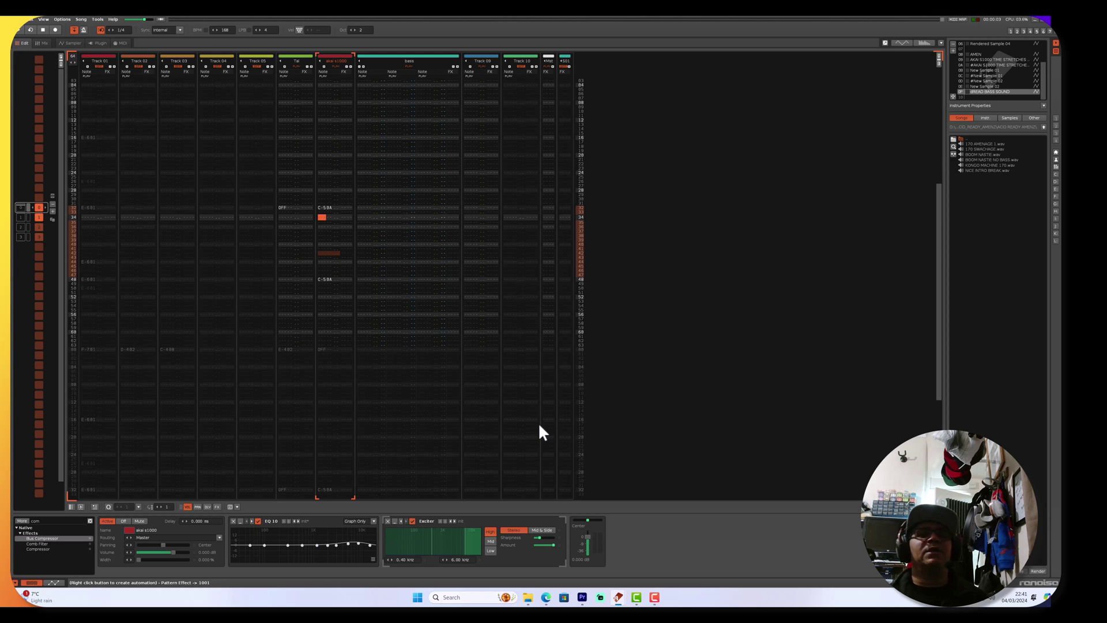
{"action": "key", "text": "space"}
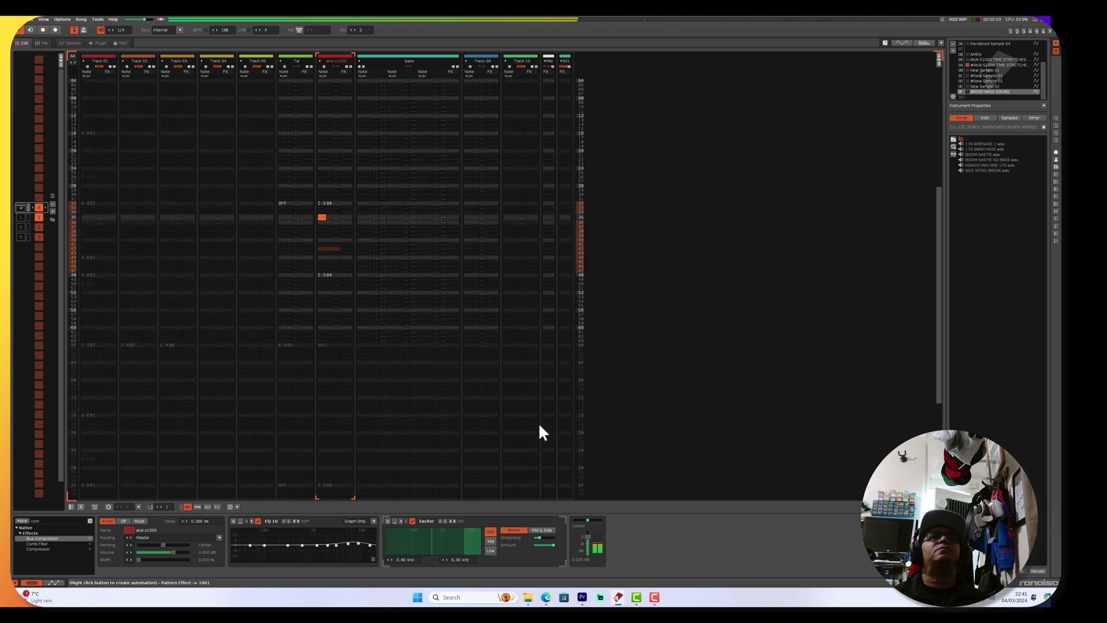
{"action": "key", "text": "space"}
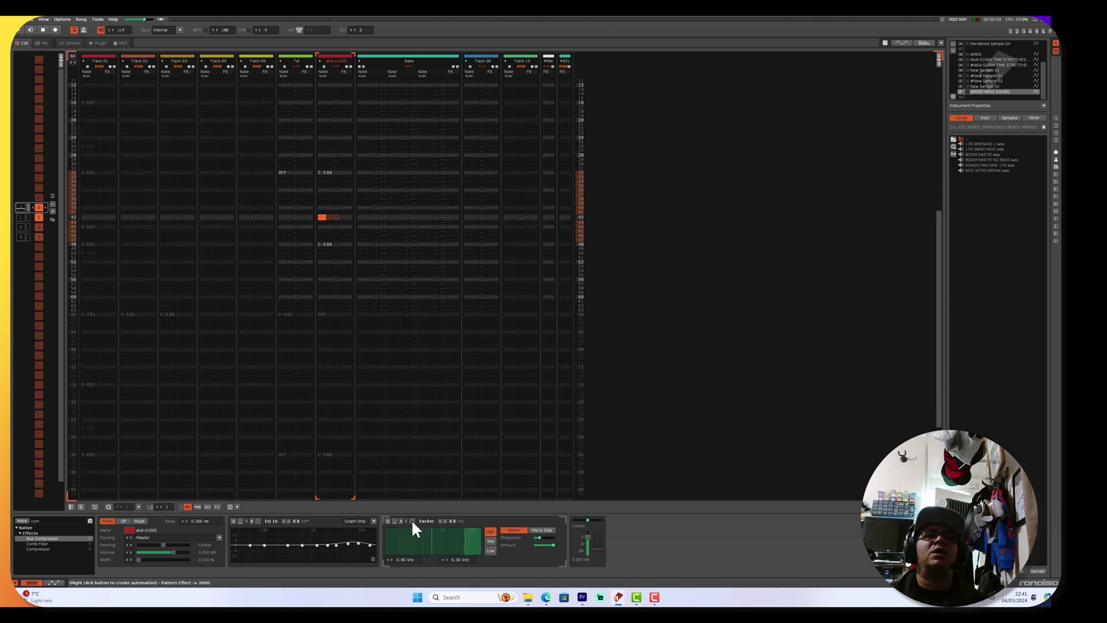
{"action": "key", "text": "space"}
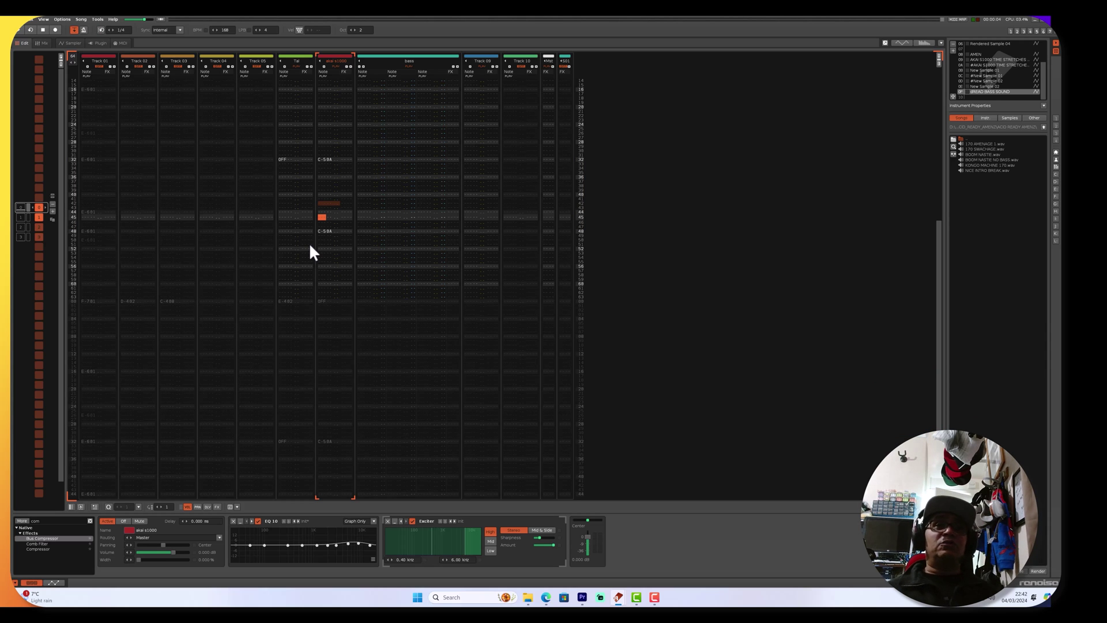
- Play the song's third sequence pattern and switch to the tal sampler test.xrns song window
{"action": "key", "text": "space"}
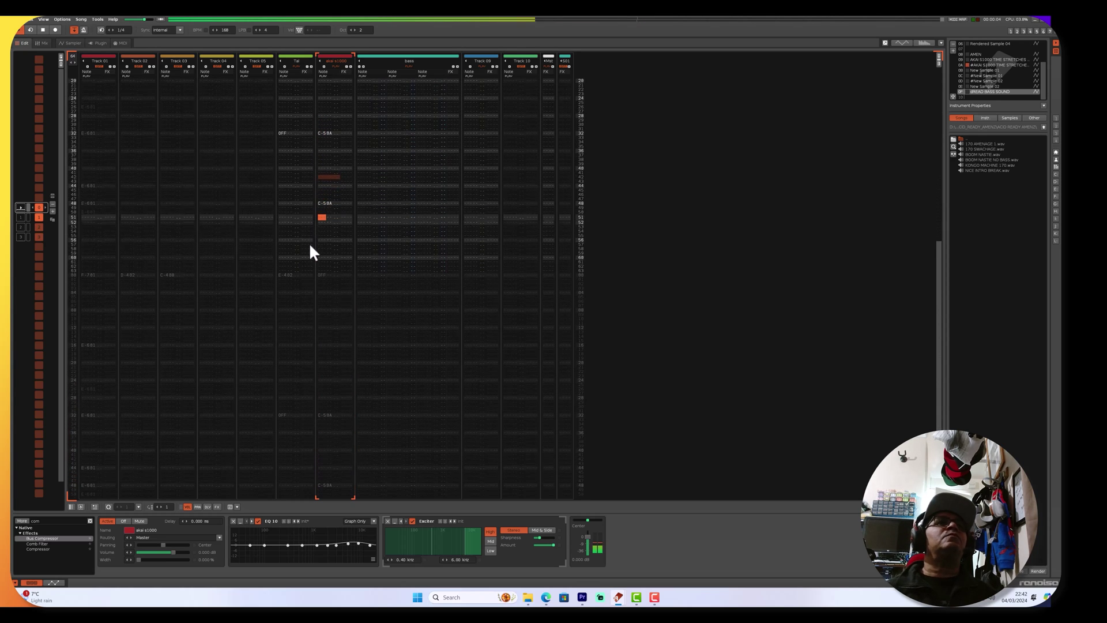
{"action": "left_click", "coordinate": [29, 225]}
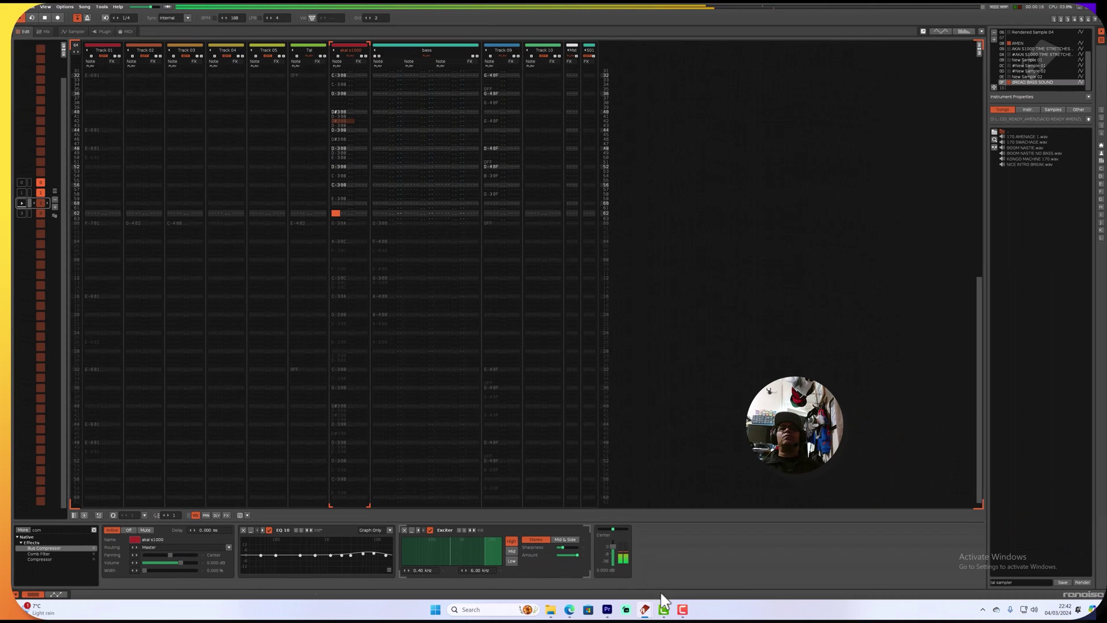
{"action": "mouse_move", "coordinate": [646, 615]}
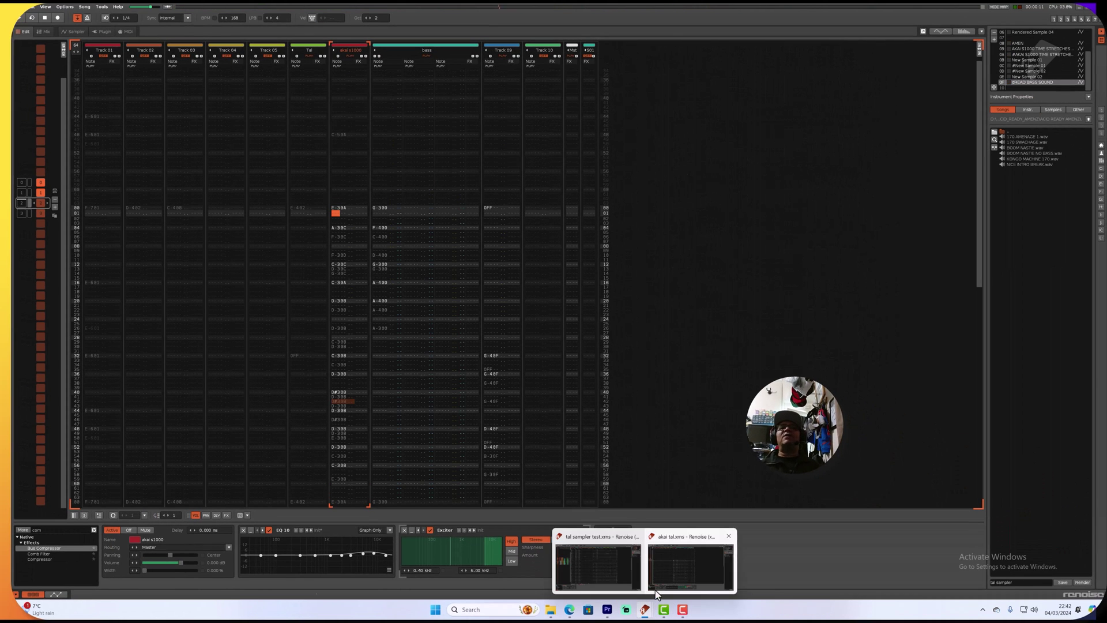
{"action": "left_click", "coordinate": [618, 562]}
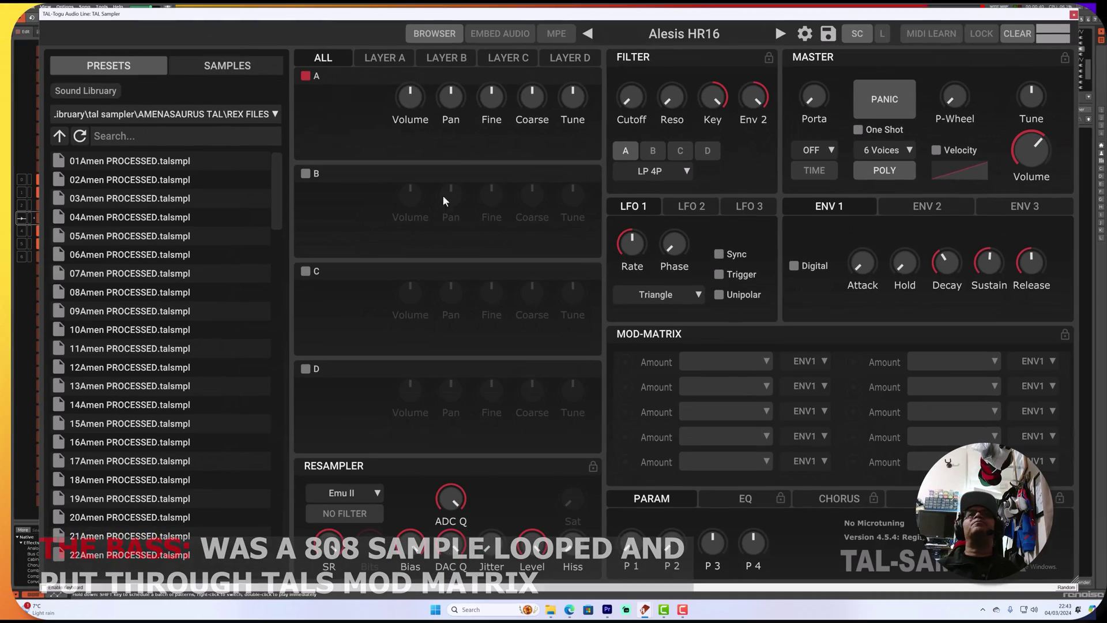
- Inspect Layer A and Layer B of the Alesis HR16 preset and close its plugin window
{"action": "left_click", "coordinate": [378, 63]}
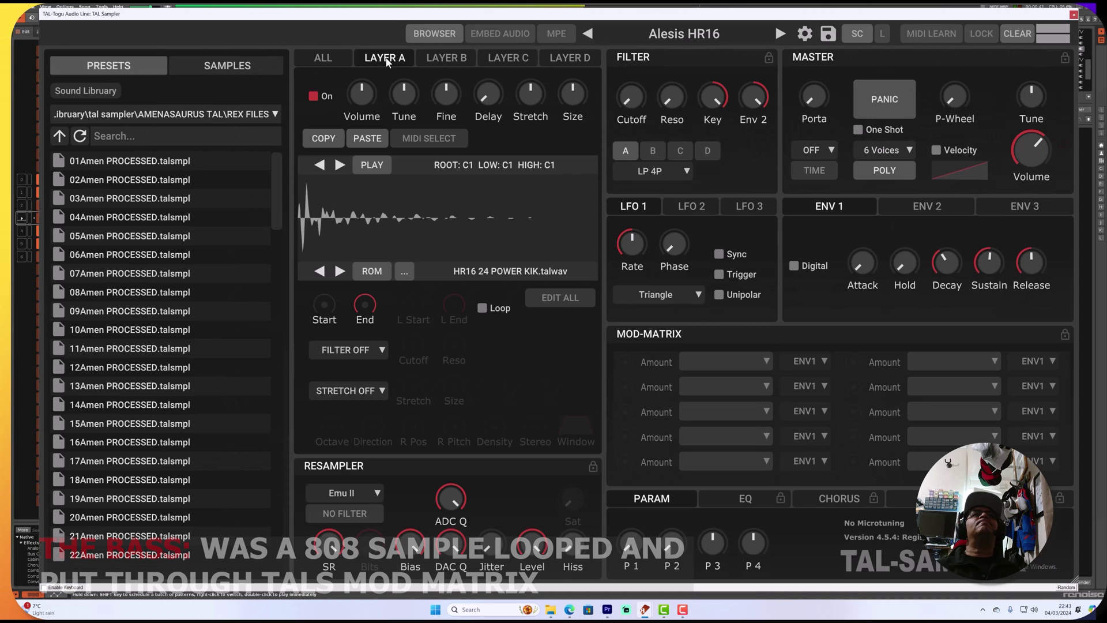
{"action": "left_click", "coordinate": [434, 65]}
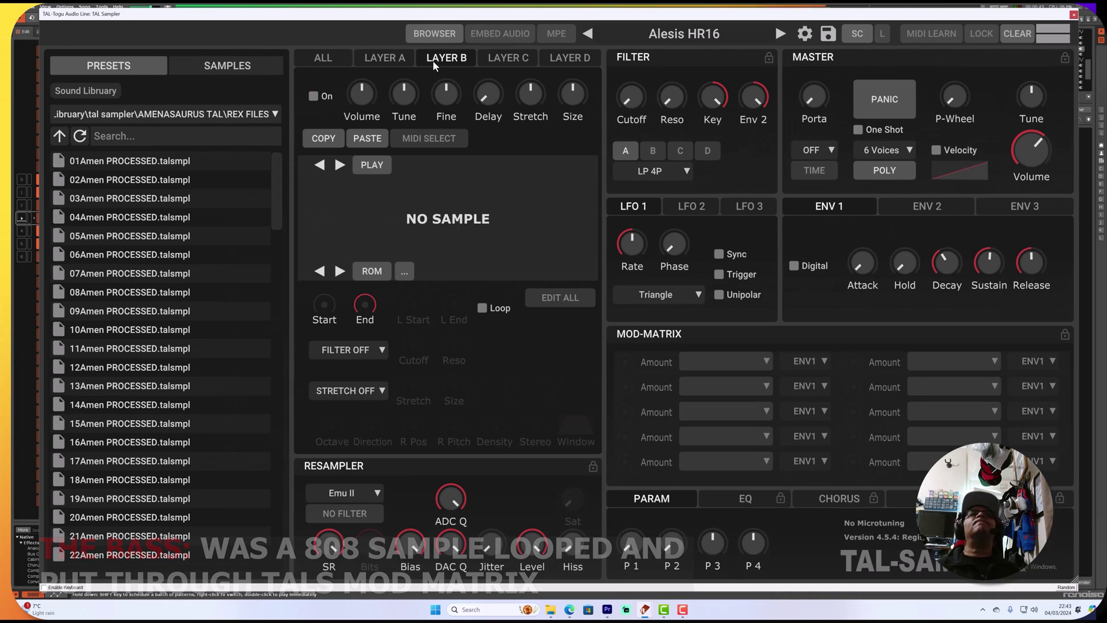
{"action": "left_click", "coordinate": [1072, 15]}
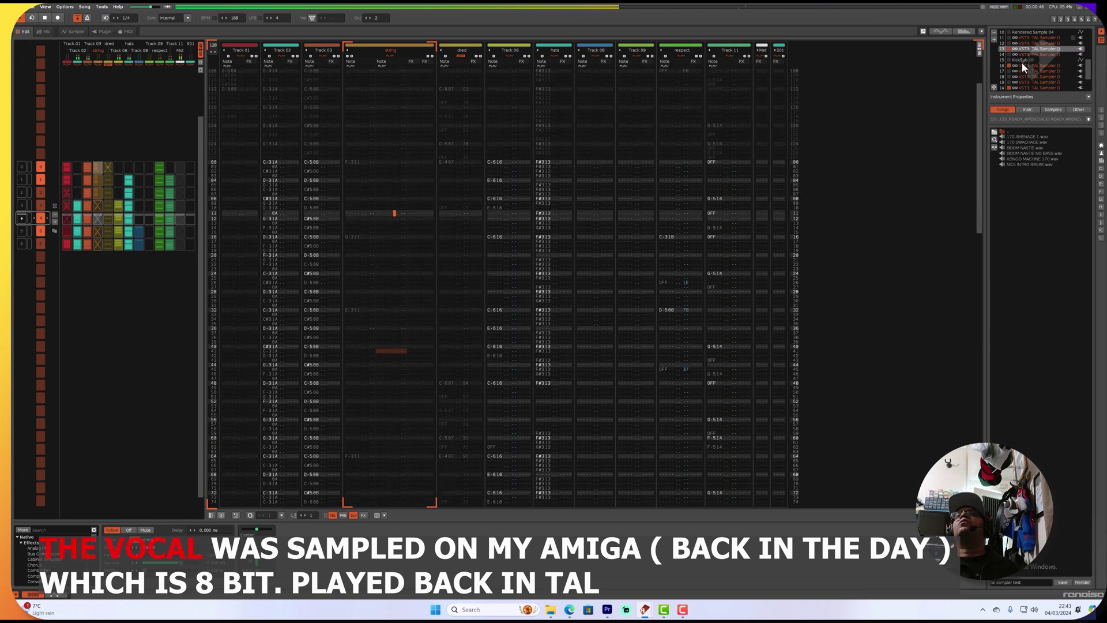
- Open another TAL Sampler instrument from the instrument list, check its Layer A sample, and close it
{"action": "left_click", "coordinate": [1023, 53]}
{"action": "double_click", "coordinate": [1030, 54]}
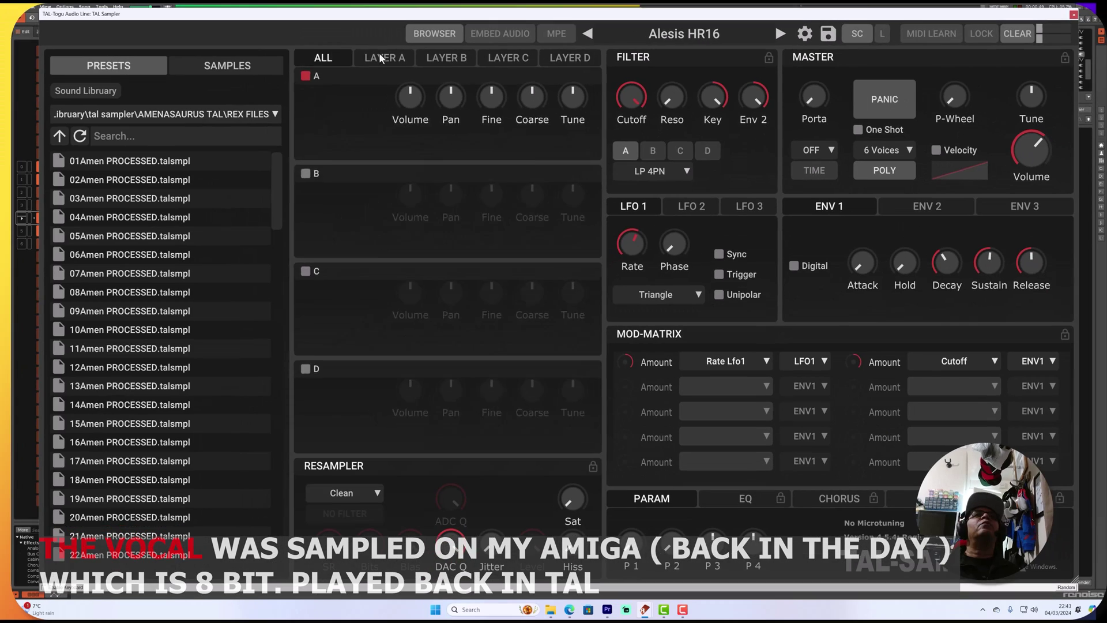
{"action": "left_click", "coordinate": [380, 58]}
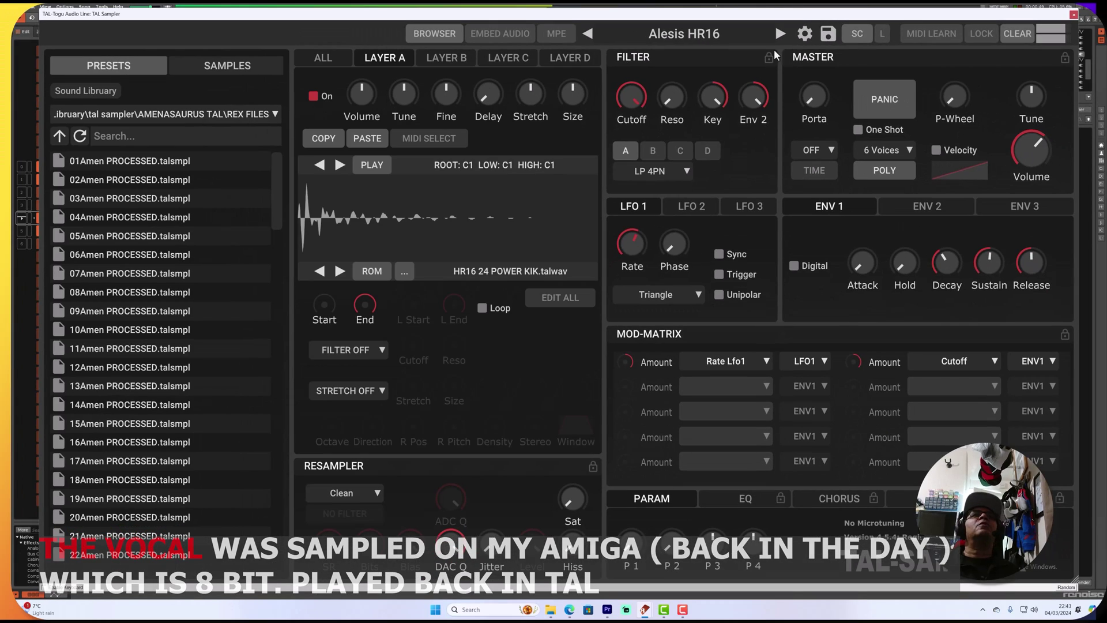
{"action": "left_click", "coordinate": [1074, 14]}
- Open the TAL Sampler bass instrument and examine the KICKSUB.wav loop in Layer A's sample editor
{"action": "double_click", "coordinate": [1020, 67]}
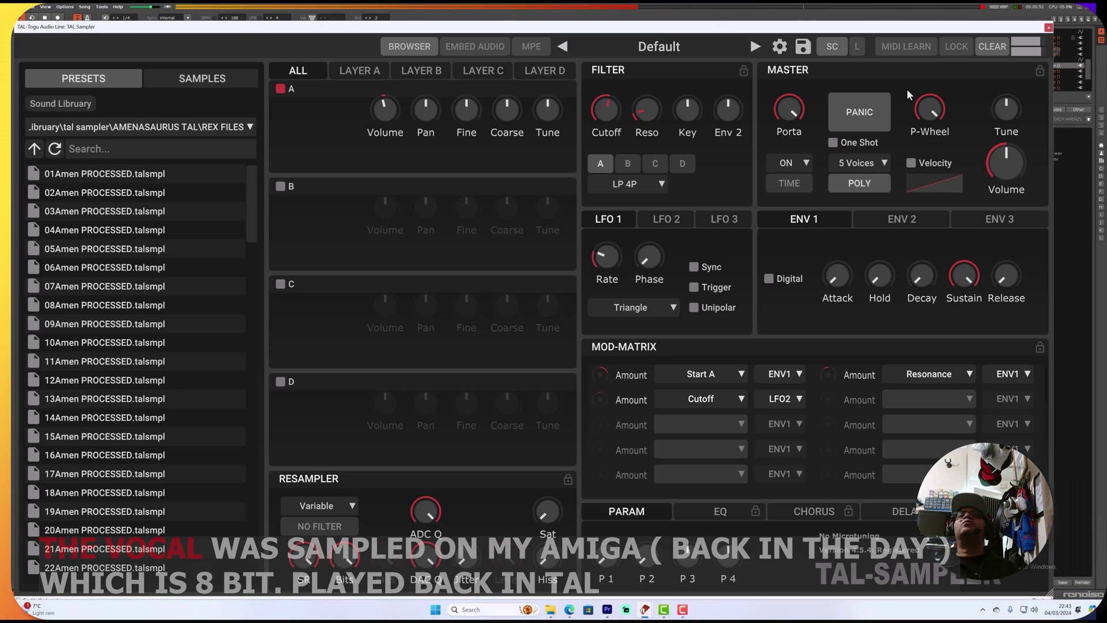
{"action": "left_click", "coordinate": [368, 70]}
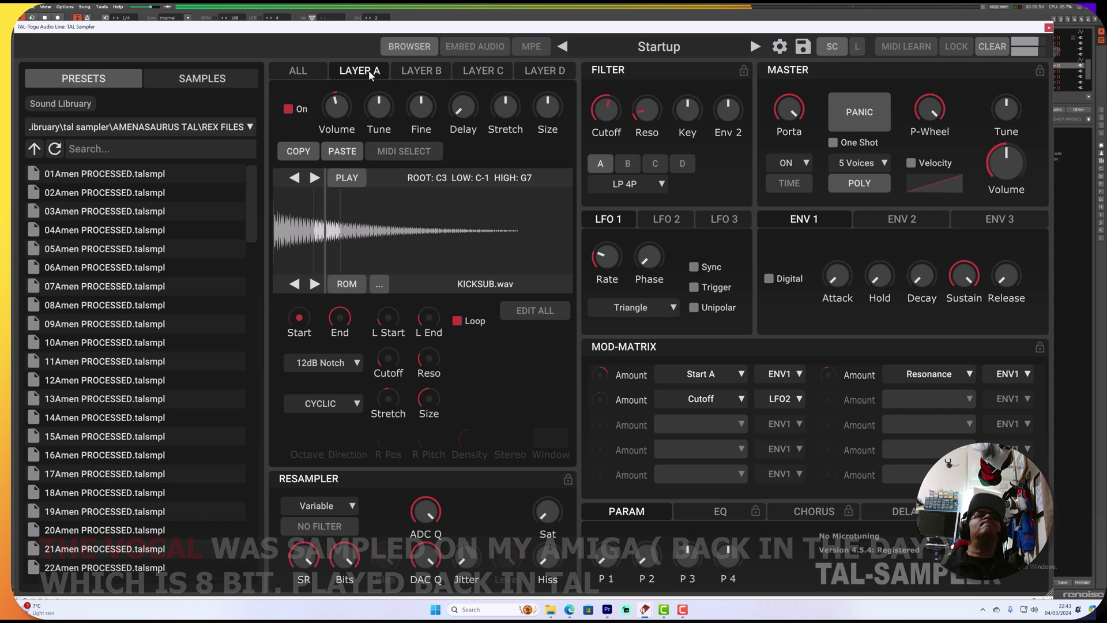
{"action": "left_click", "coordinate": [402, 224]}
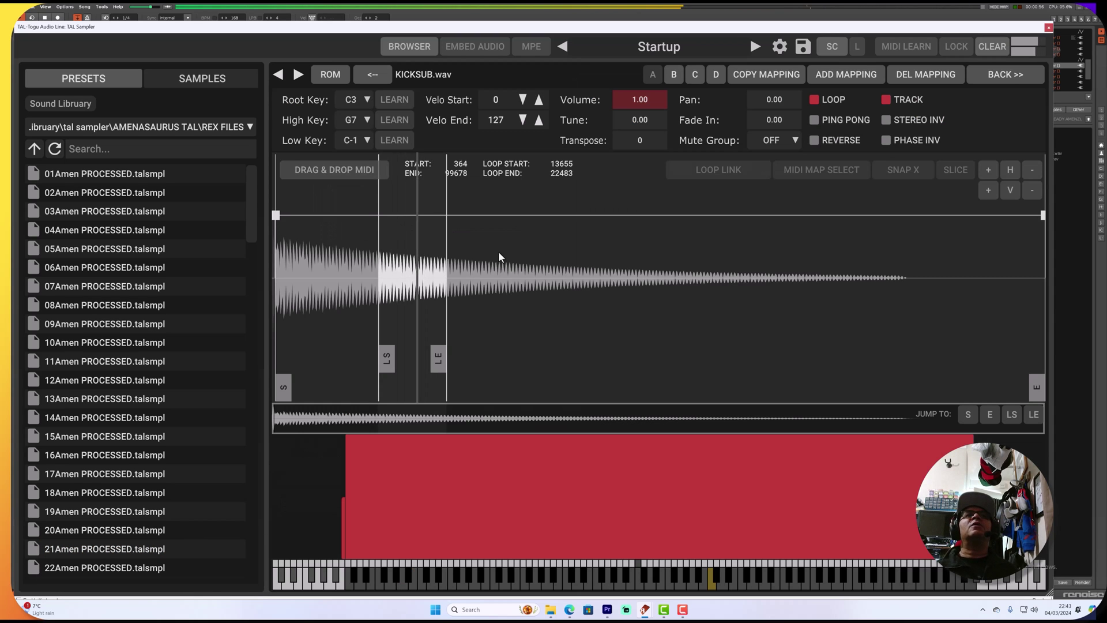
{"action": "left_click", "coordinate": [1048, 27]}
- Open the Alesis HR16 instrument's Layer A sample editor, inspect the F#1 key mapping, and close the plugin
{"action": "double_click", "coordinate": [1013, 79]}
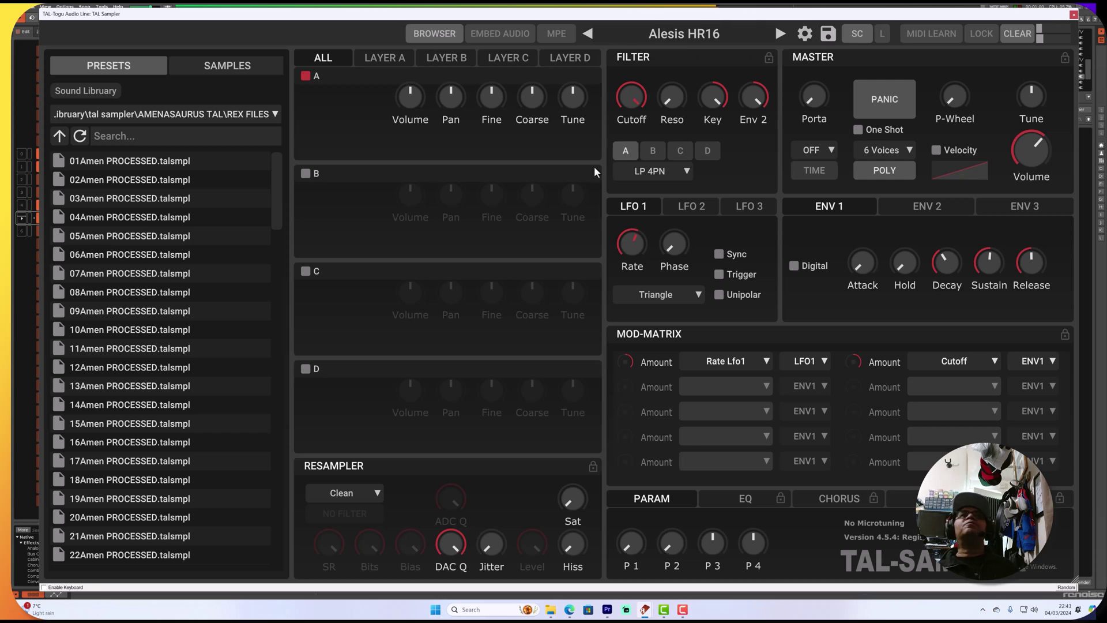
{"action": "left_click", "coordinate": [380, 69]}
{"action": "left_click", "coordinate": [424, 226]}
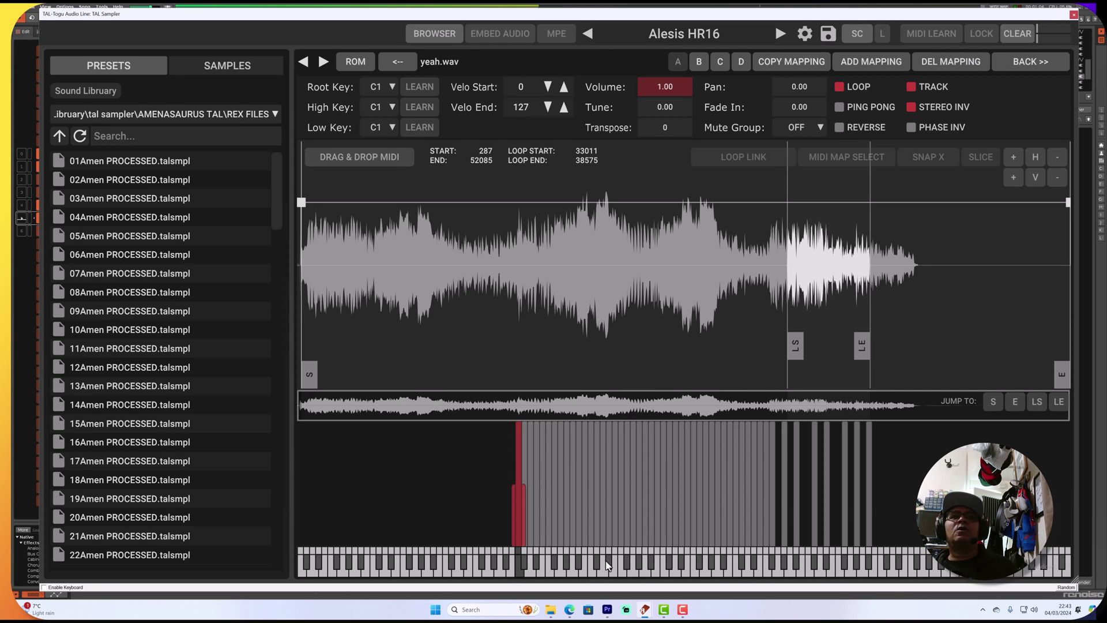
{"action": "left_click", "coordinate": [555, 562]}
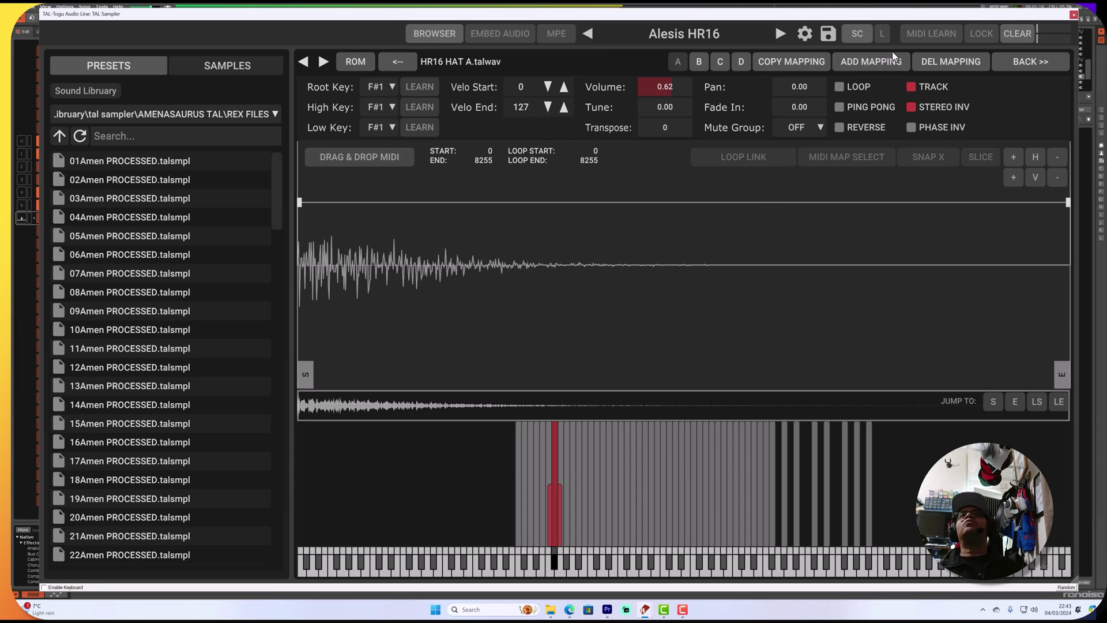
{"action": "left_click", "coordinate": [1073, 16]}
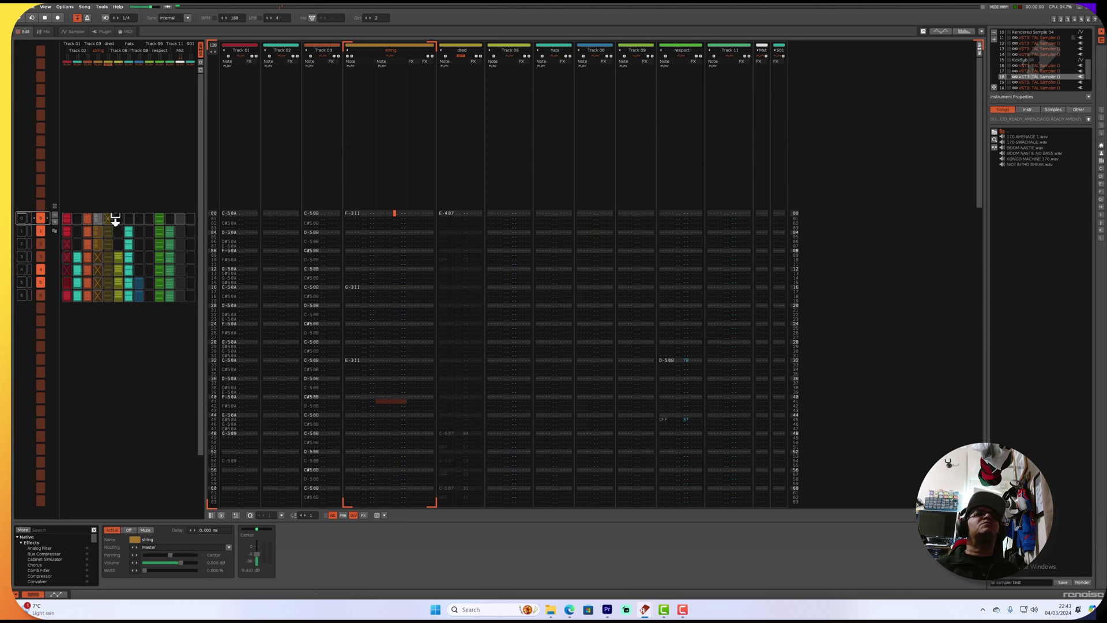
{"action": "key", "text": "space"}
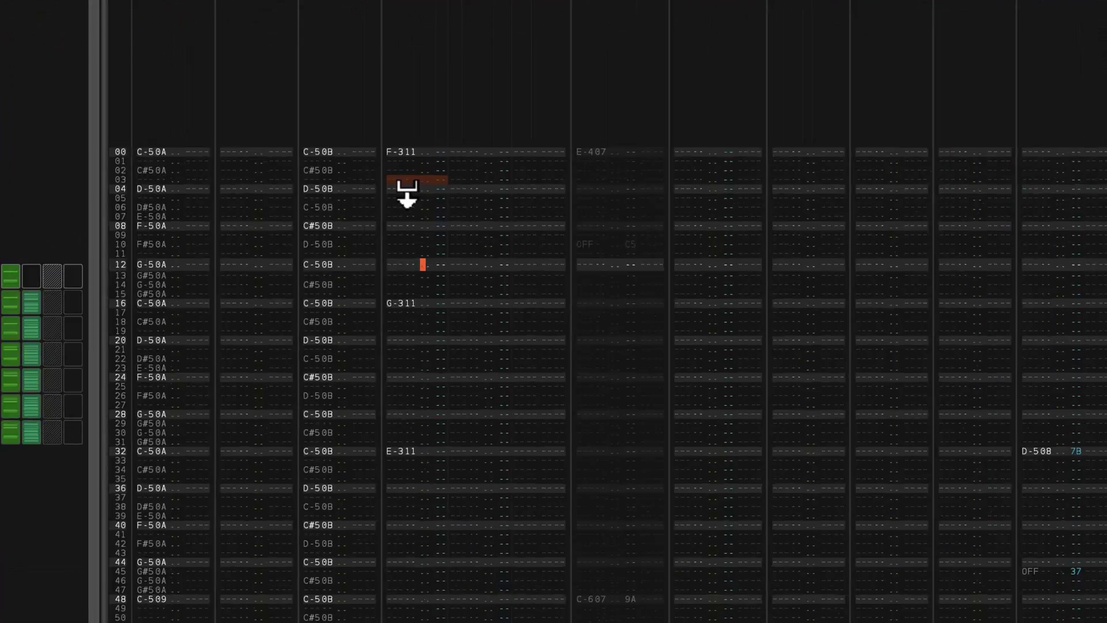
{"action": "right_click", "coordinate": [356, 178]}
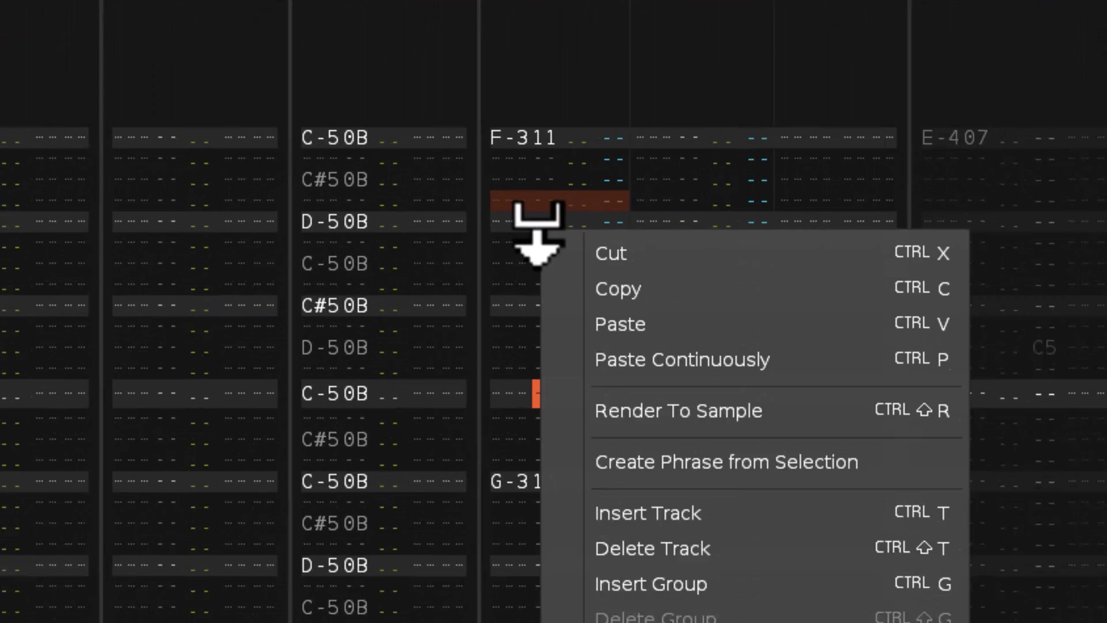
{"action": "left_click", "coordinate": [571, 37]}
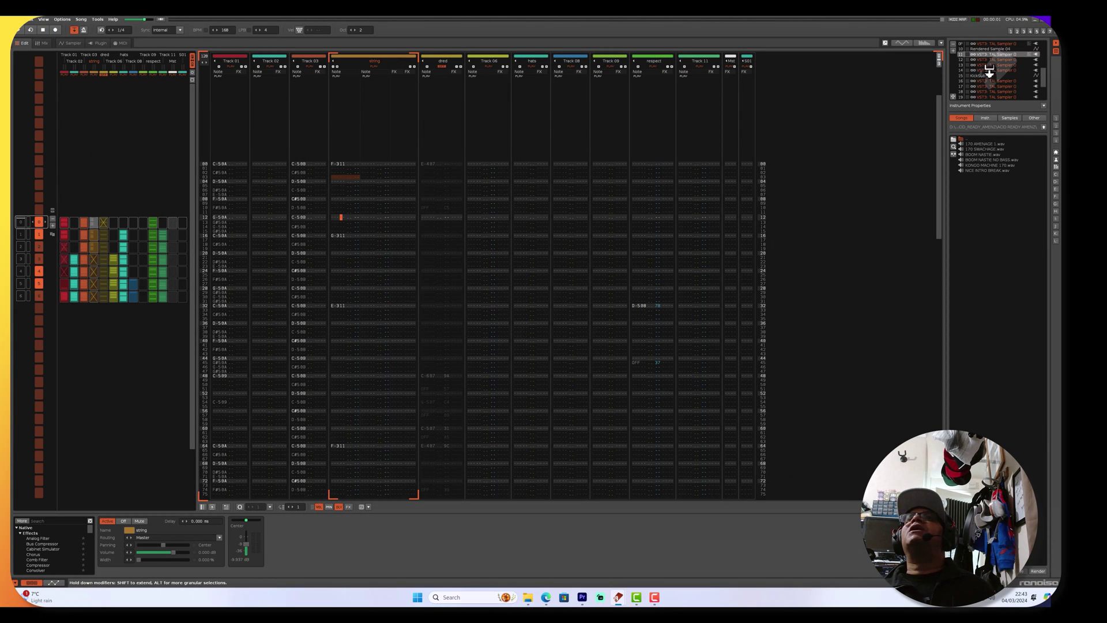
- Open the TAL Sampler instrument with the Fairlight Symphonic Strings preset and inspect the samples in Layer A and Layer B
{"action": "double_click", "coordinate": [987, 57]}
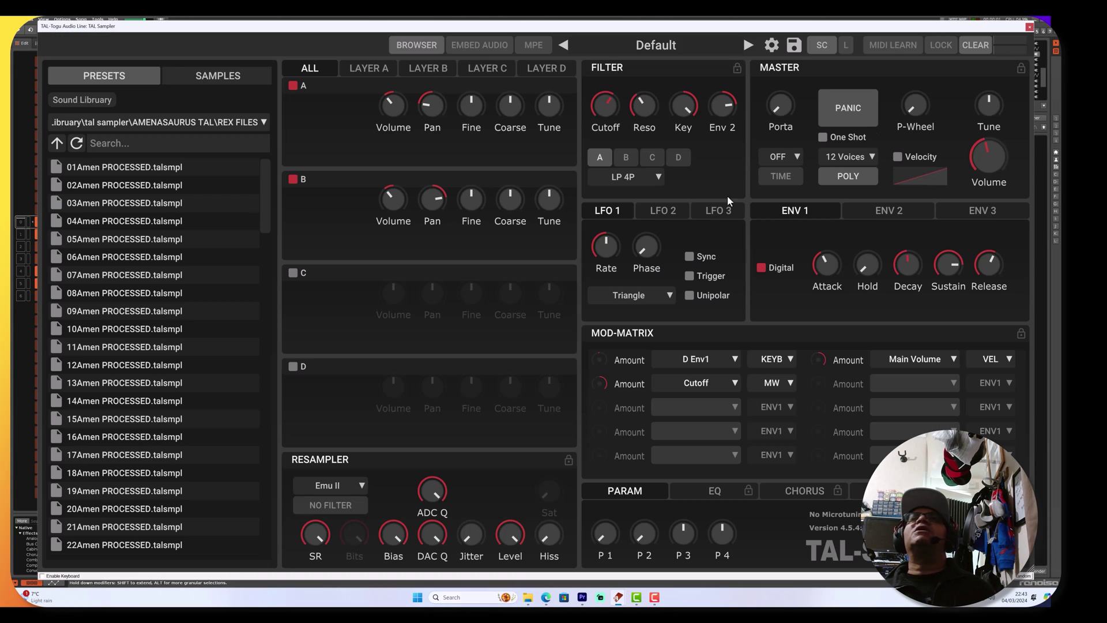
{"action": "left_click", "coordinate": [361, 68]}
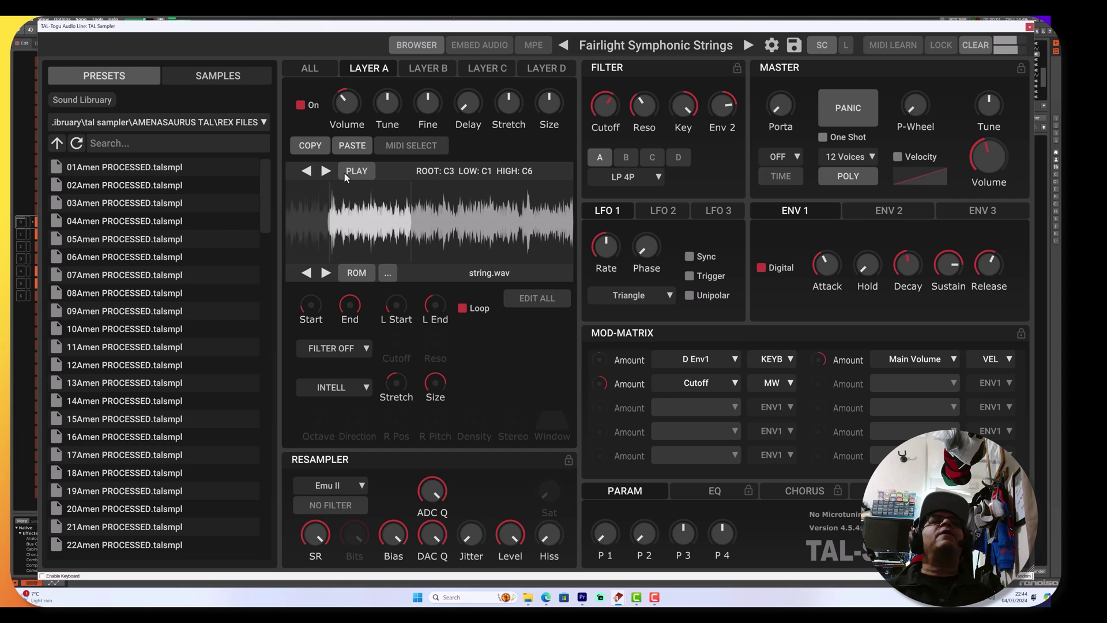
{"action": "left_click", "coordinate": [440, 69]}
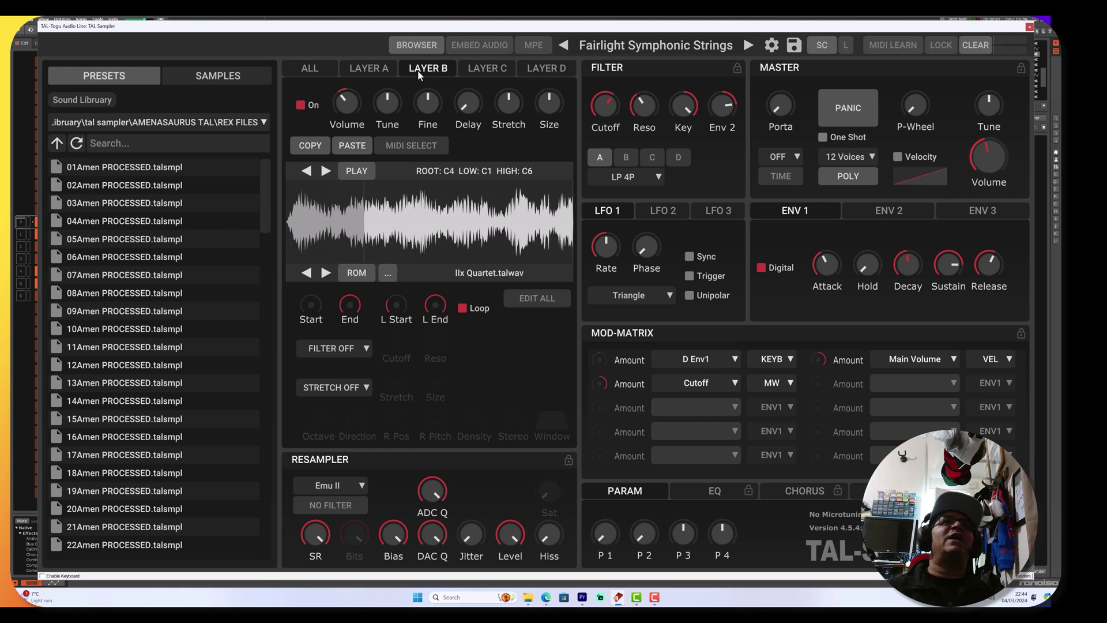
{"action": "left_click", "coordinate": [389, 70]}
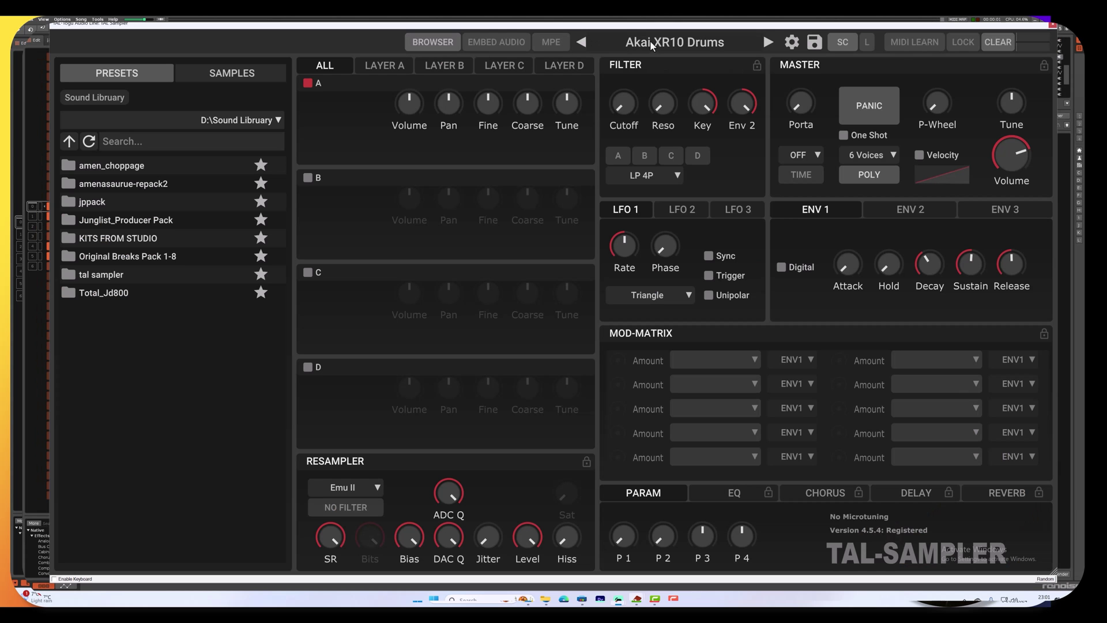
- Open the preset options of Akai XR10 Drums and choose the SF2 import
{"action": "left_click", "coordinate": [651, 43]}
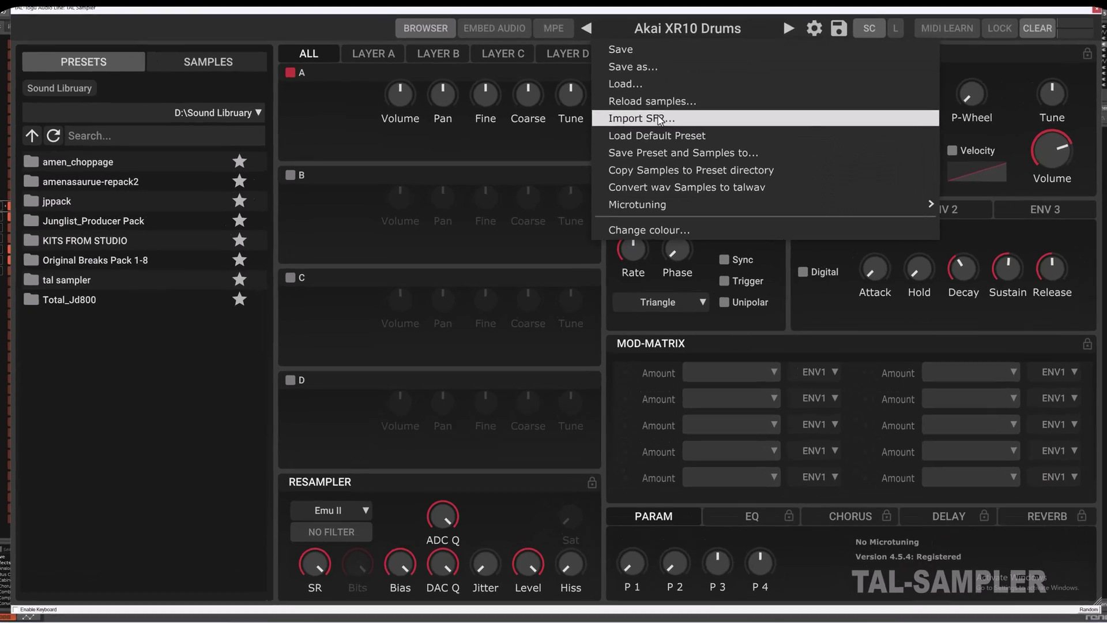
{"action": "left_click", "coordinate": [659, 119]}
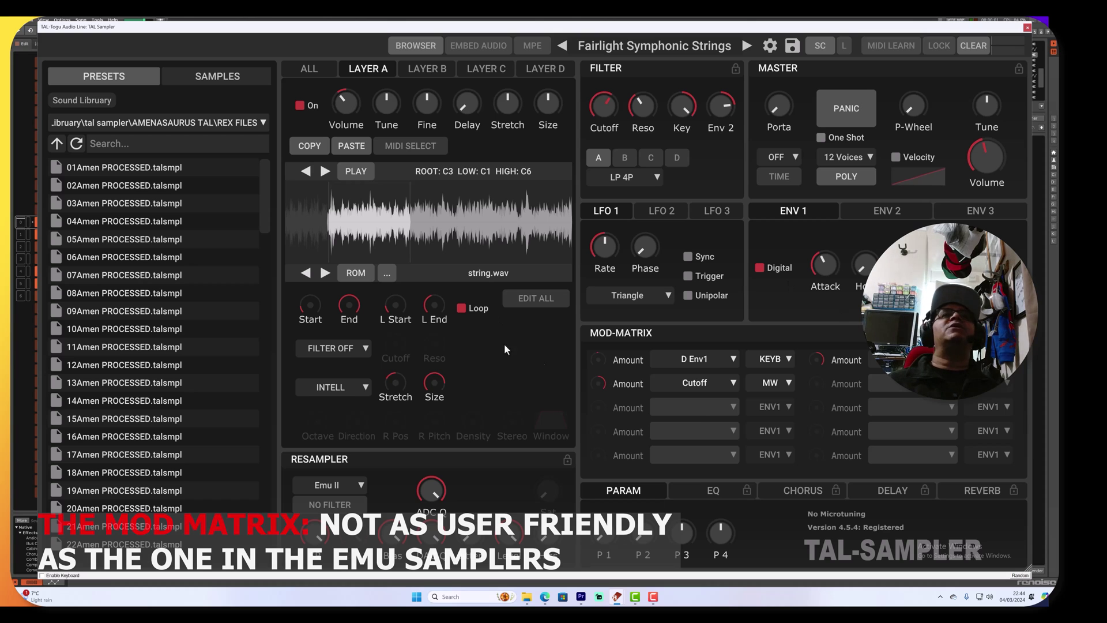
- Close the Fairlight Symphonic Strings plugin, open the Akai XR10 Drums instrument to view its settings, and close it
{"action": "left_click", "coordinate": [1027, 27]}
{"action": "double_click", "coordinate": [996, 59]}
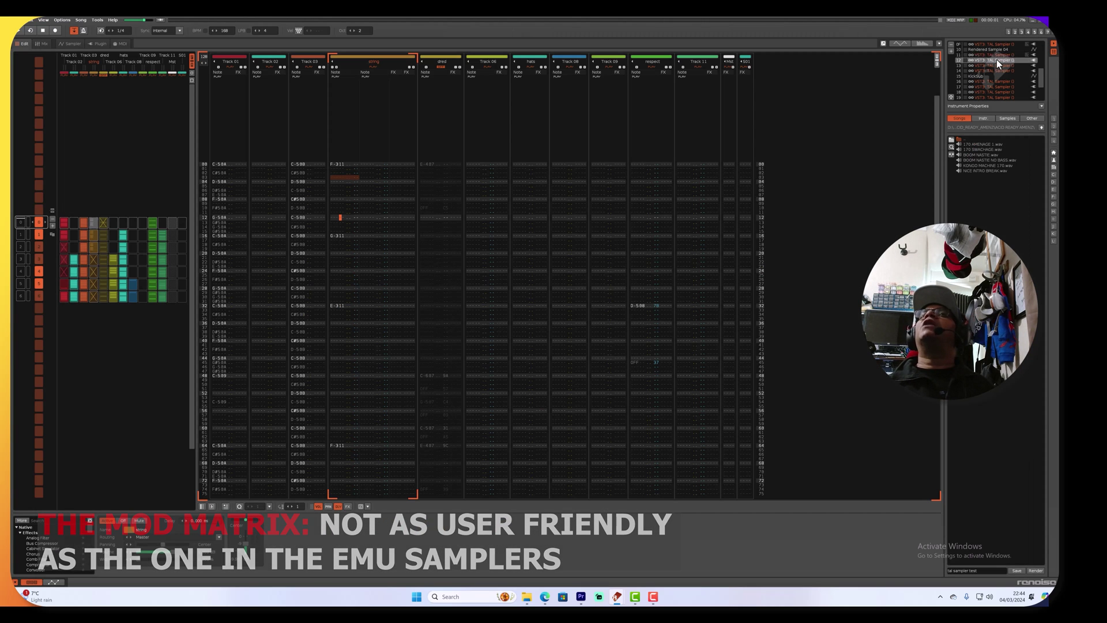
{"action": "mouse_move", "coordinate": [479, 196]}
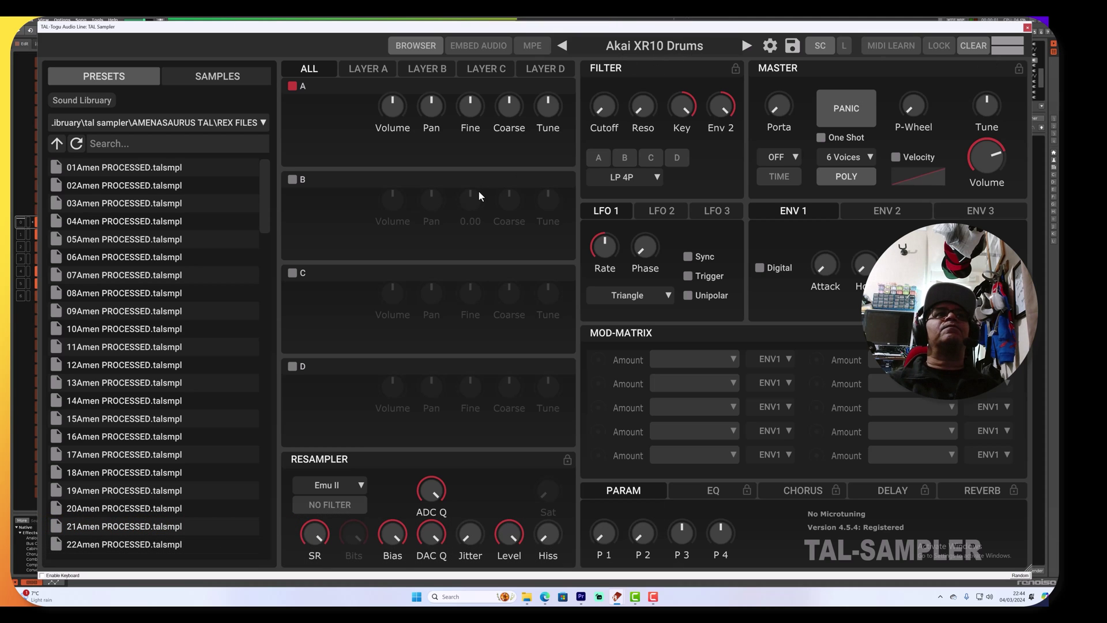
{"action": "key", "text": "Escape"}
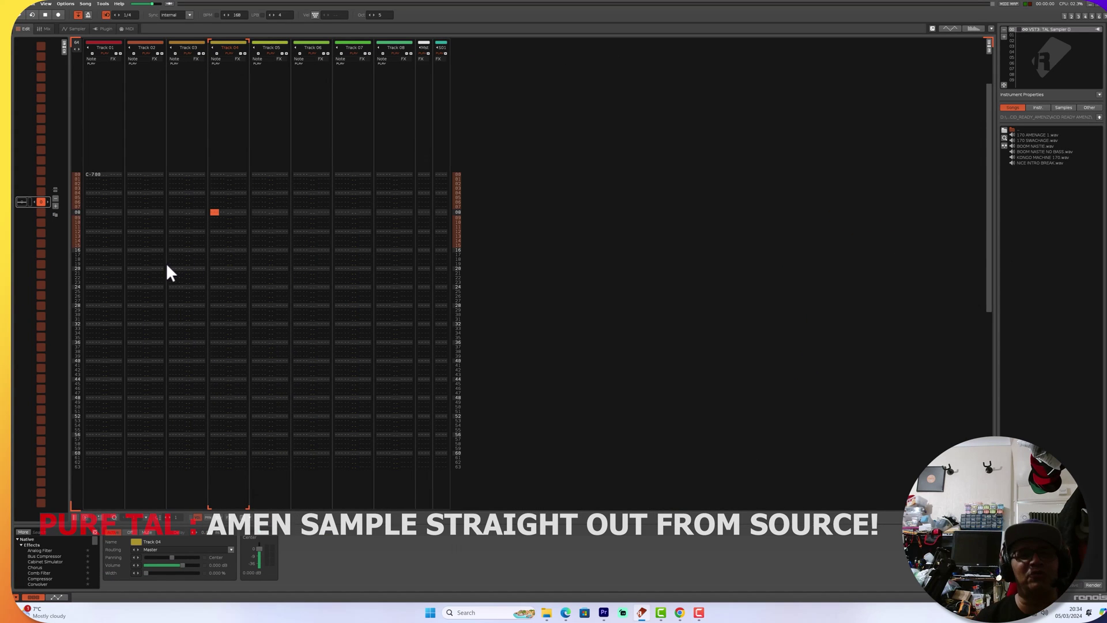
- Play the Track 01 pattern and open the TAL Sampler instrument that holds the amen break
{"action": "left_click", "coordinate": [118, 224]}
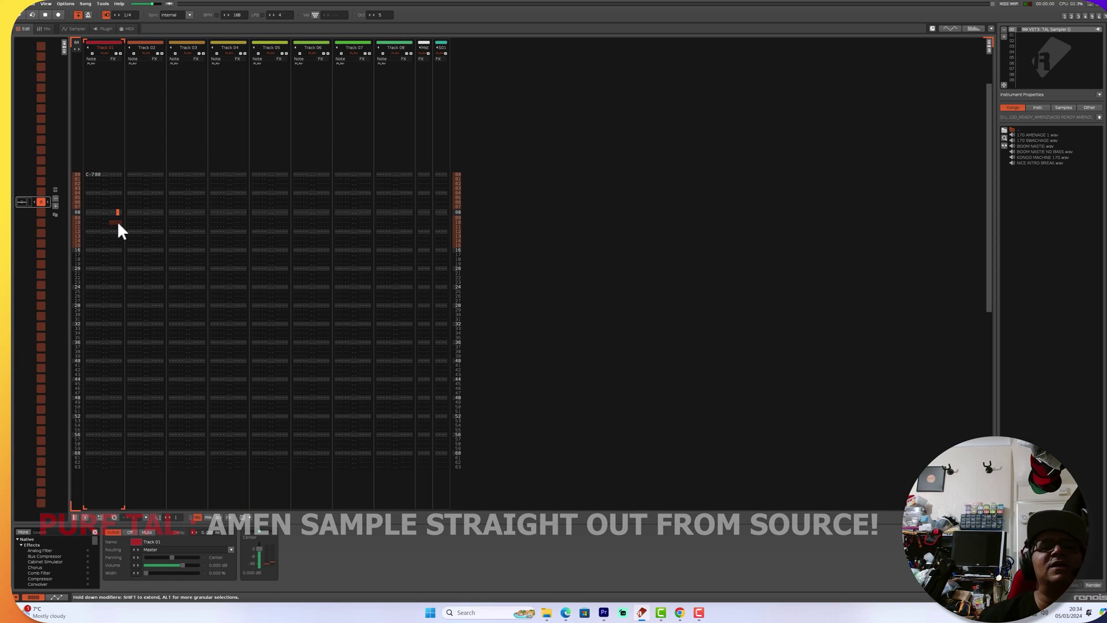
{"action": "key", "text": "space"}
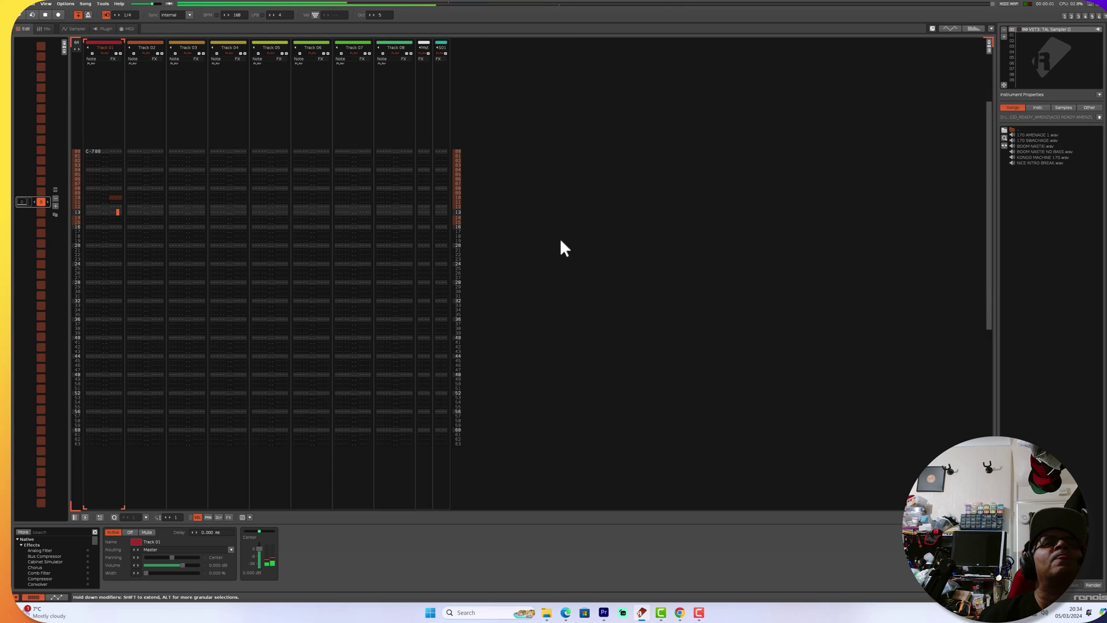
{"action": "double_click", "coordinate": [1036, 30]}
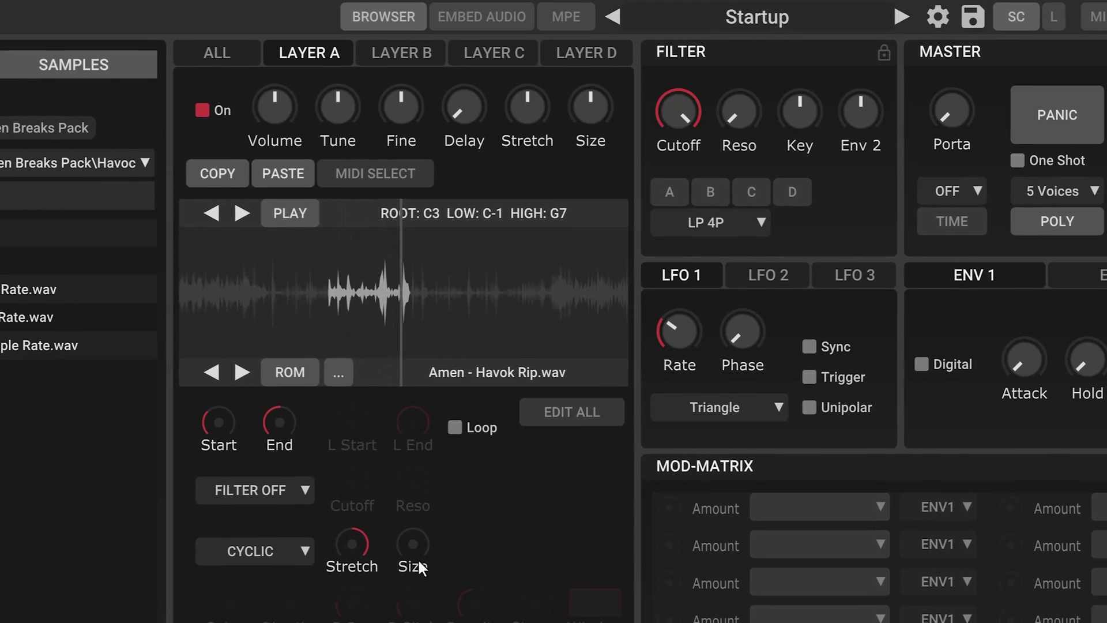
- Adjust Layer A's Amen - Havok Rip.wav playback with cyclic Size at maximum, Tune at 7 and a slight change to the layer's Stretch
{"action": "left_click_drag", "start_coordinate": [399, 576], "coordinate": [373, 435]}
{"action": "mouse_move", "coordinate": [346, 115]}
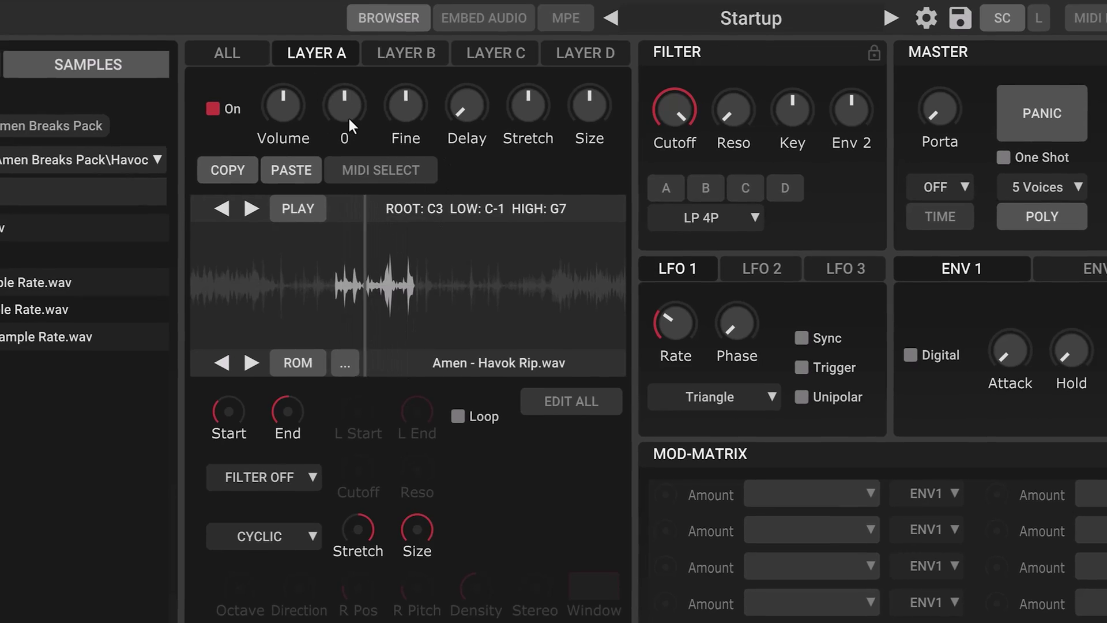
{"action": "left_click_drag", "start_coordinate": [351, 107], "coordinate": [393, 23]}
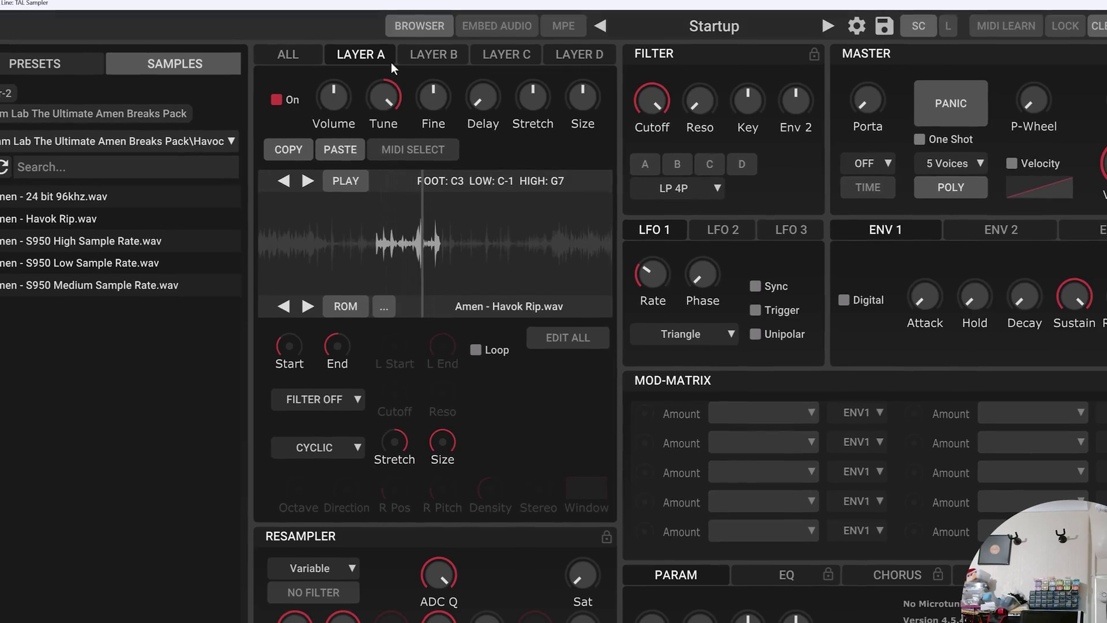
{"action": "left_click_drag", "start_coordinate": [397, 91], "coordinate": [389, 165]}
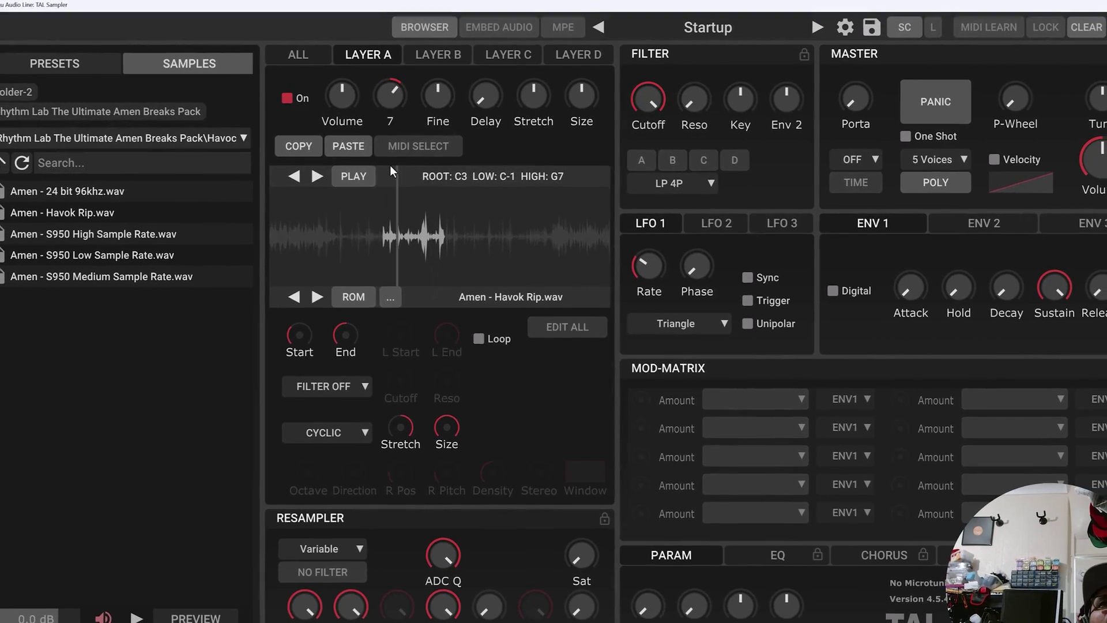
{"action": "mouse_move", "coordinate": [533, 98]}
{"action": "left_mouse_down"}
{"action": "mouse_move", "coordinate": [529, 52]}
{"action": "mouse_move", "coordinate": [547, 326]}
{"action": "mouse_move", "coordinate": [535, 103]}
{"action": "left_mouse_up"}
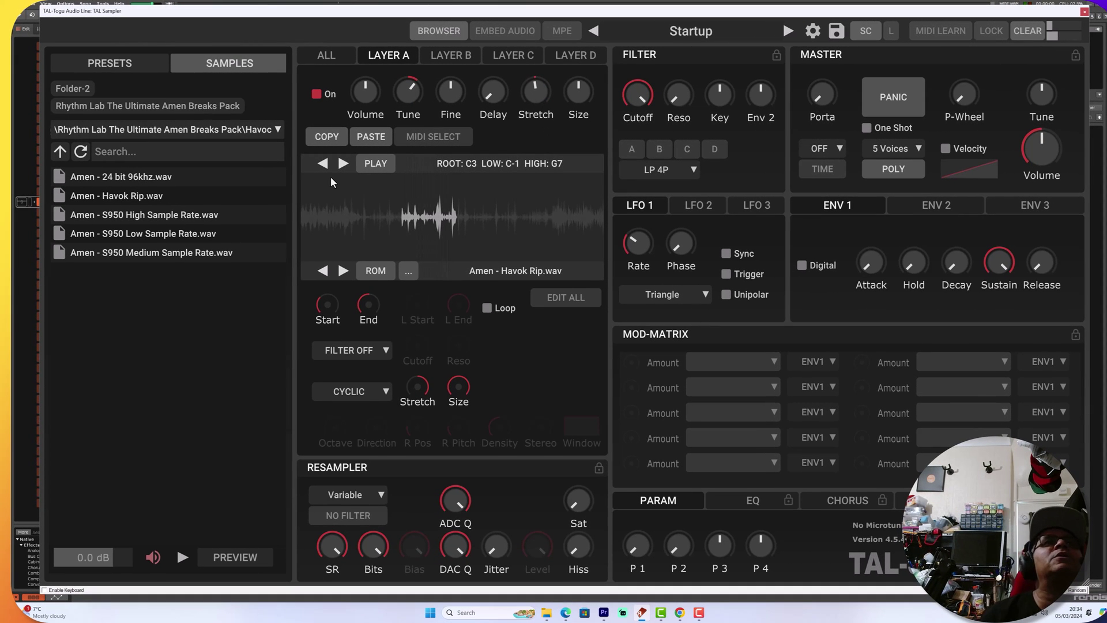